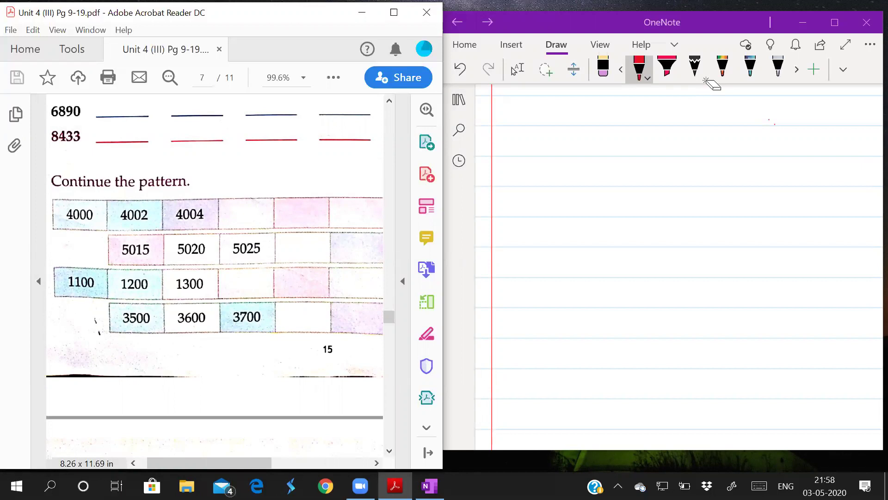
# - Handwrite 4000, 4002, 4004 in red near the top of the page
pyautogui.moveTo(514, 106); pyautogui.dragTo(525, 116)
pyautogui.moveTo(522, 107); pyautogui.dragTo(523, 125)
pyautogui.moveTo(542, 110)
pyautogui.mouseDown()
pyautogui.moveTo(536, 118)
pyautogui.moveTo(573, 111)
pyautogui.mouseUp()
pyautogui.moveTo(629, 102)
pyautogui.mouseDown()
pyautogui.moveTo(631, 125)
pyautogui.moveTo(647, 108)
pyautogui.moveTo(675, 123)
pyautogui.moveTo(662, 108)
pyautogui.moveTo(704, 120)
pyautogui.mouseUp()
pyautogui.moveTo(732, 117)
pyautogui.mouseDown()
pyautogui.moveTo(728, 124)
pyautogui.moveTo(761, 110)
pyautogui.moveTo(768, 119)
pyautogui.mouseUp()
pyautogui.moveTo(766, 112)
pyautogui.mouseDown()
pyautogui.moveTo(765, 125)
pyautogui.moveTo(780, 108)
pyautogui.mouseUp()
pyautogui.moveTo(798, 110)
pyautogui.mouseDown()
pyautogui.moveTo(789, 116)
pyautogui.moveTo(822, 119)
pyautogui.moveTo(815, 135)
pyautogui.mouseUp()
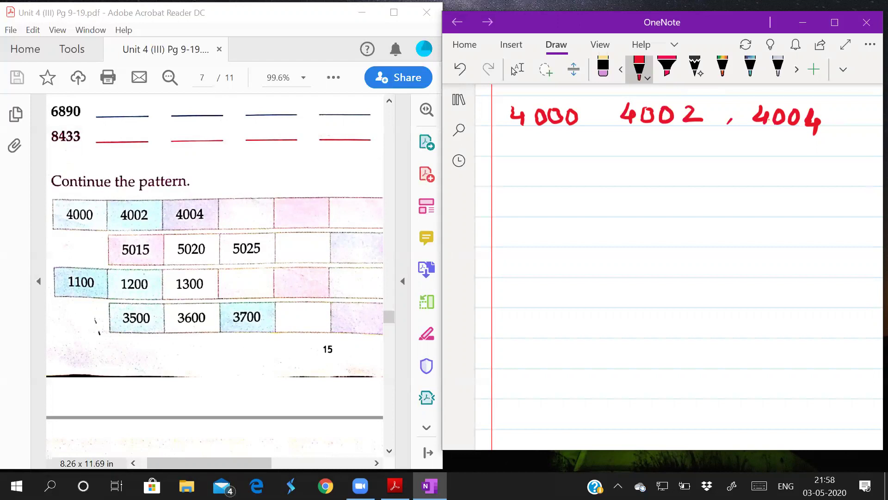
# - On the next line, write 4006 underlined, then 4008, 4010 and 4012
pyautogui.moveTo(514, 159)
pyautogui.mouseDown()
pyautogui.moveTo(524, 181)
pyautogui.moveTo(541, 167)
pyautogui.moveTo(578, 164)
pyautogui.moveTo(572, 176)
pyautogui.mouseUp()
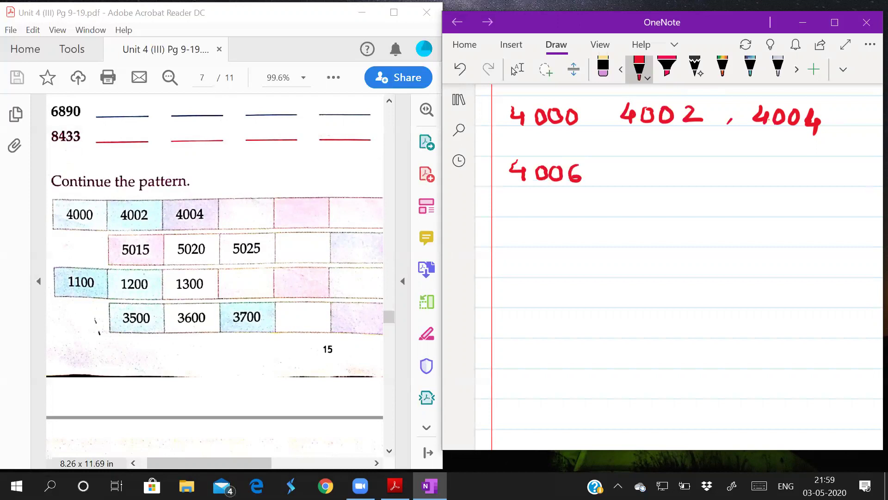
pyautogui.moveTo(519, 190); pyautogui.dragTo(574, 191)
pyautogui.moveTo(627, 167); pyautogui.dragTo(636, 176)
pyautogui.moveTo(631, 171)
pyautogui.mouseDown()
pyautogui.moveTo(633, 188)
pyautogui.moveTo(647, 185)
pyautogui.moveTo(653, 171)
pyautogui.moveTo(680, 181)
pyautogui.moveTo(688, 171)
pyautogui.moveTo(738, 180)
pyautogui.mouseUp()
pyautogui.moveTo(735, 175)
pyautogui.mouseDown()
pyautogui.moveTo(736, 190)
pyautogui.moveTo(755, 175)
pyautogui.moveTo(712, 197)
pyautogui.mouseUp()
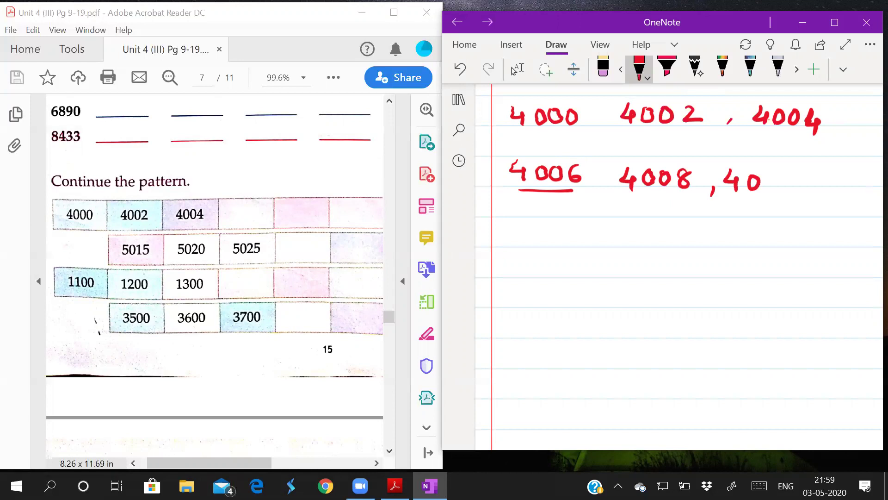
pyautogui.moveTo(768, 169)
pyautogui.mouseDown()
pyautogui.moveTo(769, 190)
pyautogui.moveTo(788, 174)
pyautogui.moveTo(792, 195)
pyautogui.moveTo(830, 183)
pyautogui.mouseUp()
pyautogui.moveTo(826, 173)
pyautogui.mouseDown()
pyautogui.moveTo(825, 190)
pyautogui.moveTo(839, 176)
pyautogui.moveTo(844, 190)
pyautogui.moveTo(868, 189)
pyautogui.mouseUp()
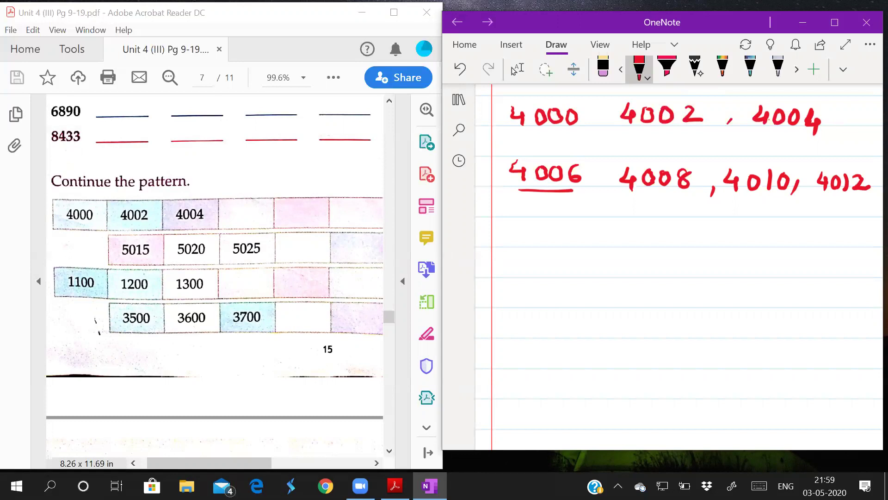
# - On a third line, write 4014, 4016 and 4018 with commas
pyautogui.moveTo(520, 215)
pyautogui.mouseDown()
pyautogui.moveTo(517, 231)
pyautogui.moveTo(531, 229)
pyautogui.mouseUp()
pyautogui.moveTo(534, 224)
pyautogui.mouseDown()
pyautogui.moveTo(536, 239)
pyautogui.moveTo(561, 235)
pyautogui.moveTo(556, 223)
pyautogui.moveTo(573, 239)
pyautogui.moveTo(592, 227)
pyautogui.moveTo(597, 236)
pyautogui.mouseUp()
pyautogui.moveTo(594, 228)
pyautogui.mouseDown()
pyautogui.moveTo(592, 241)
pyautogui.moveTo(618, 242)
pyautogui.mouseUp()
pyautogui.moveTo(659, 220)
pyautogui.mouseDown()
pyautogui.moveTo(661, 239)
pyautogui.moveTo(679, 224)
pyautogui.moveTo(702, 239)
pyautogui.mouseUp()
pyautogui.moveTo(716, 219); pyautogui.dragTo(709, 235)
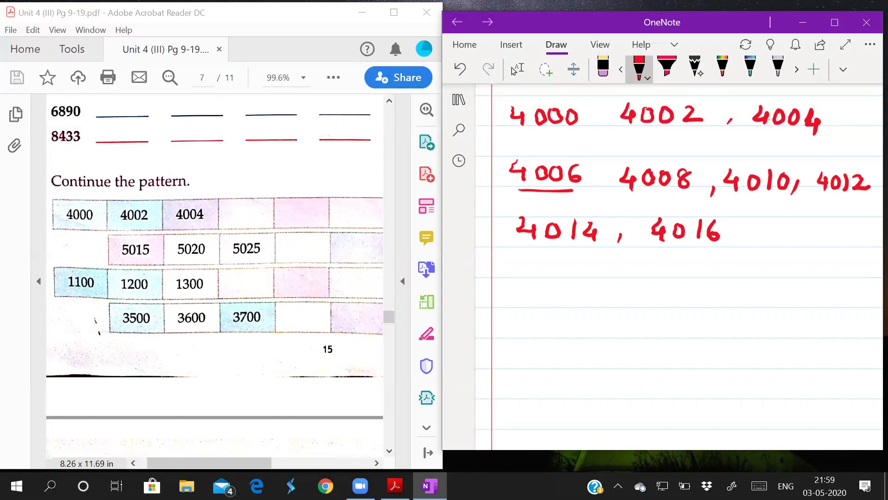
pyautogui.moveTo(739, 235)
pyautogui.mouseDown()
pyautogui.moveTo(734, 244)
pyautogui.moveTo(773, 235)
pyautogui.mouseUp()
pyautogui.moveTo(769, 227)
pyautogui.mouseDown()
pyautogui.moveTo(770, 241)
pyautogui.moveTo(787, 226)
pyautogui.moveTo(797, 239)
pyautogui.moveTo(814, 224)
pyautogui.mouseUp()
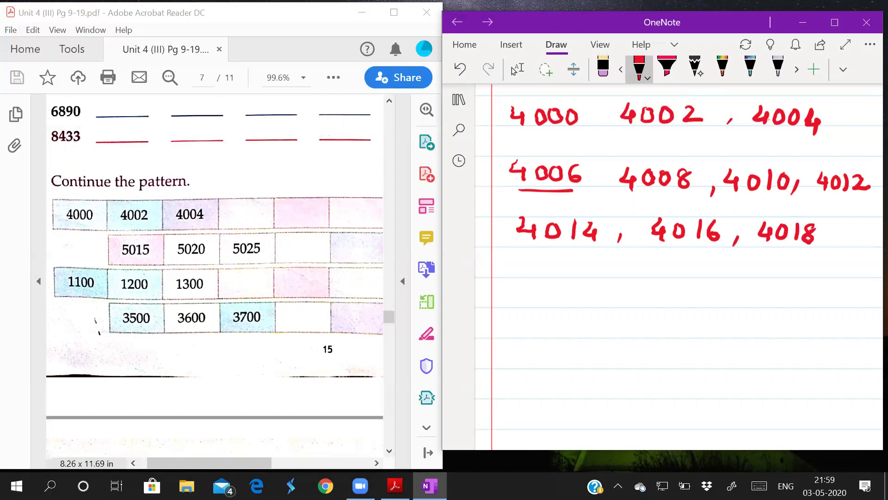
# - Underline 4008, 4010, 4012, 4014, 4016 and 4018
pyautogui.moveTo(635, 194); pyautogui.dragTo(676, 197)
pyautogui.moveTo(735, 200); pyautogui.dragTo(865, 202)
pyautogui.moveTo(533, 252); pyautogui.dragTo(567, 252)
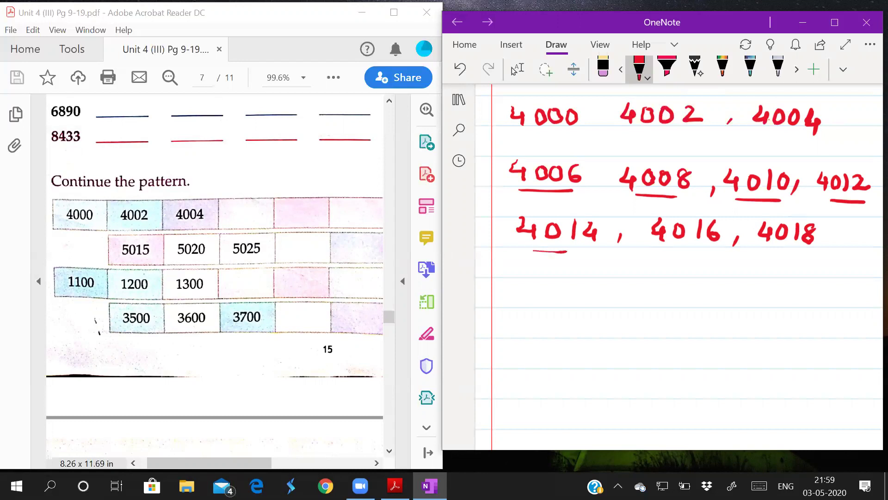
pyautogui.moveTo(658, 249); pyautogui.dragTo(703, 248)
pyautogui.moveTo(761, 249); pyautogui.dragTo(800, 248)
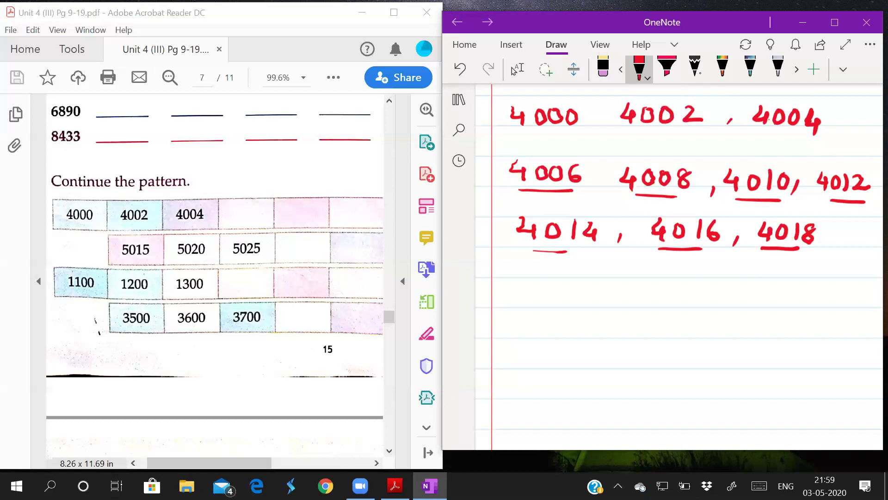
# - Below the first pattern, write 5015, 5020, 5025 in red ink
pyautogui.scroll(-5, 679, 267)
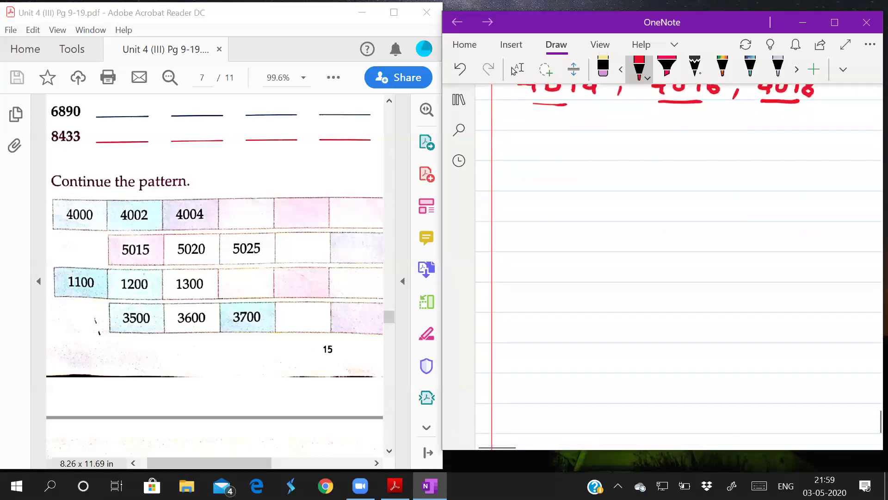
pyautogui.click(516, 69)
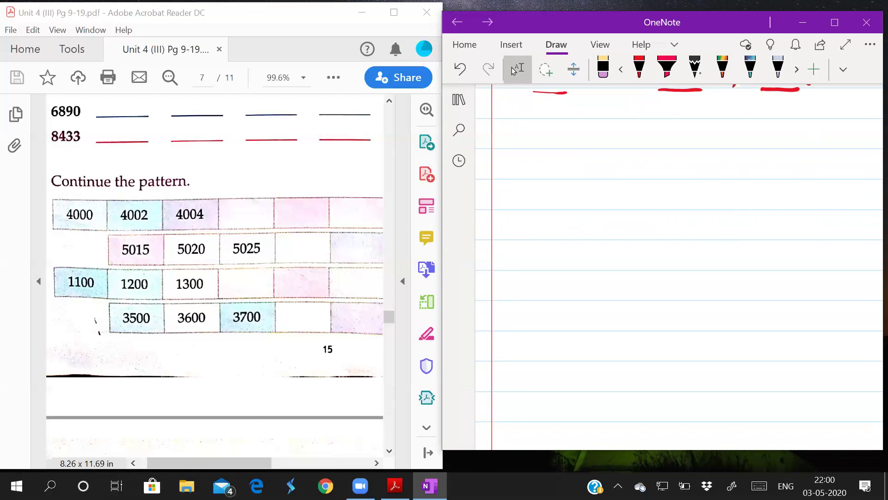
pyautogui.click(638, 67)
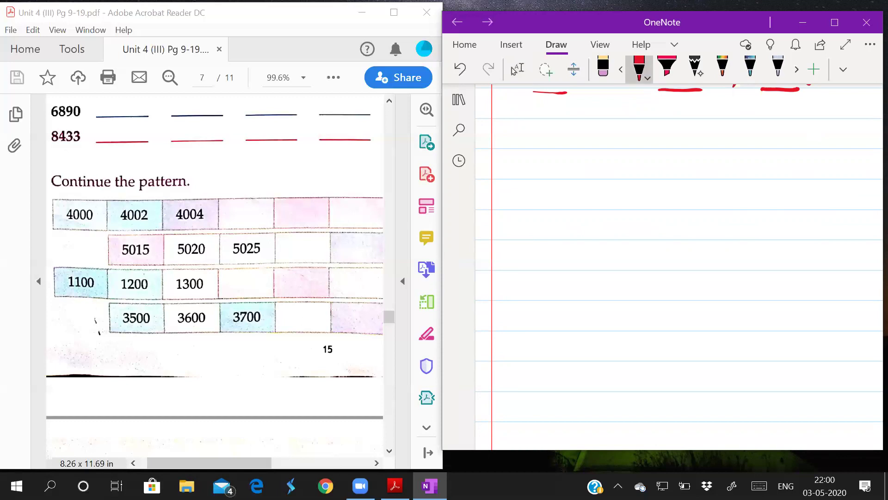
pyautogui.moveTo(512, 131)
pyautogui.mouseDown()
pyautogui.moveTo(508, 140)
pyautogui.moveTo(525, 124)
pyautogui.moveTo(523, 144)
pyautogui.moveTo(528, 132)
pyautogui.moveTo(567, 144)
pyautogui.moveTo(553, 150)
pyautogui.mouseUp()
pyautogui.moveTo(556, 133)
pyautogui.mouseDown()
pyautogui.moveTo(625, 147)
pyautogui.moveTo(611, 150)
pyautogui.mouseUp()
pyautogui.moveTo(618, 135)
pyautogui.mouseDown()
pyautogui.moveTo(631, 132)
pyautogui.moveTo(648, 148)
pyautogui.moveTo(643, 135)
pyautogui.mouseUp()
pyautogui.moveTo(656, 137)
pyautogui.mouseDown()
pyautogui.moveTo(673, 149)
pyautogui.moveTo(682, 136)
pyautogui.moveTo(705, 154)
pyautogui.moveTo(746, 143)
pyautogui.moveTo(734, 153)
pyautogui.moveTo(755, 132)
pyautogui.mouseUp()
pyautogui.moveTo(763, 135)
pyautogui.mouseDown()
pyautogui.moveTo(756, 143)
pyautogui.moveTo(763, 134)
pyautogui.moveTo(779, 150)
pyautogui.moveTo(793, 149)
pyautogui.mouseUp()
pyautogui.moveTo(805, 135)
pyautogui.mouseDown()
pyautogui.moveTo(793, 155)
pyautogui.moveTo(815, 134)
pyautogui.moveTo(813, 158)
pyautogui.mouseUp()
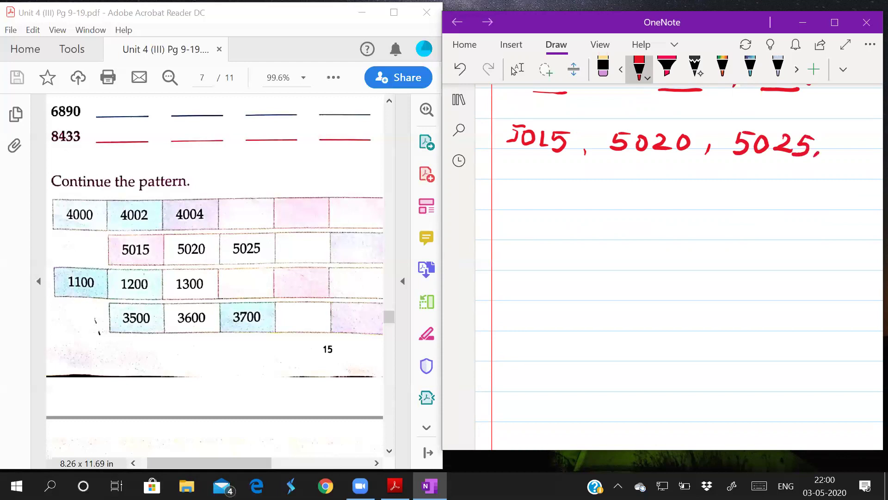
# - On a new line, write 5030, 5035 (underlined) and 5040
pyautogui.moveTo(508, 170)
pyautogui.mouseDown()
pyautogui.moveTo(519, 184)
pyautogui.moveTo(502, 191)
pyautogui.moveTo(526, 170)
pyautogui.moveTo(562, 180)
pyautogui.moveTo(550, 192)
pyautogui.moveTo(573, 190)
pyautogui.moveTo(579, 176)
pyautogui.mouseUp()
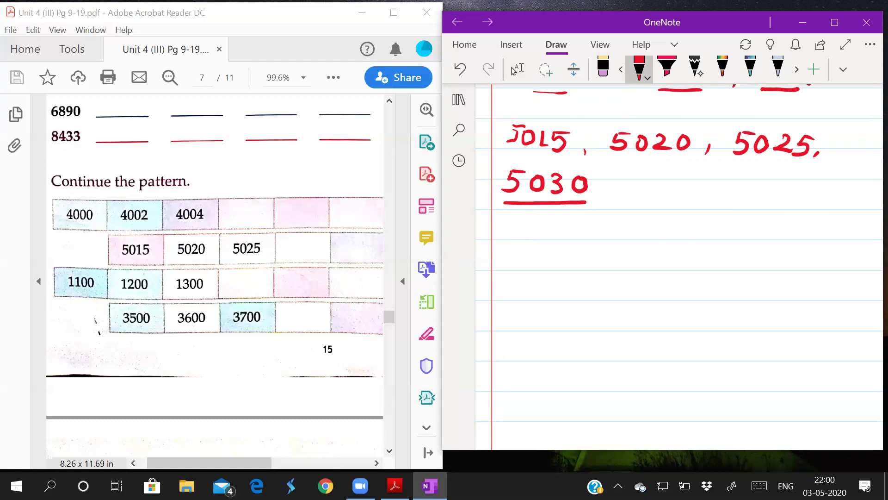
pyautogui.moveTo(618, 191); pyautogui.dragTo(613, 204)
pyautogui.moveTo(649, 179); pyautogui.dragTo(640, 198)
pyautogui.moveTo(651, 178)
pyautogui.mouseDown()
pyautogui.moveTo(702, 190)
pyautogui.moveTo(689, 200)
pyautogui.moveTo(728, 180)
pyautogui.mouseUp()
pyautogui.moveTo(645, 209); pyautogui.dragTo(716, 209)
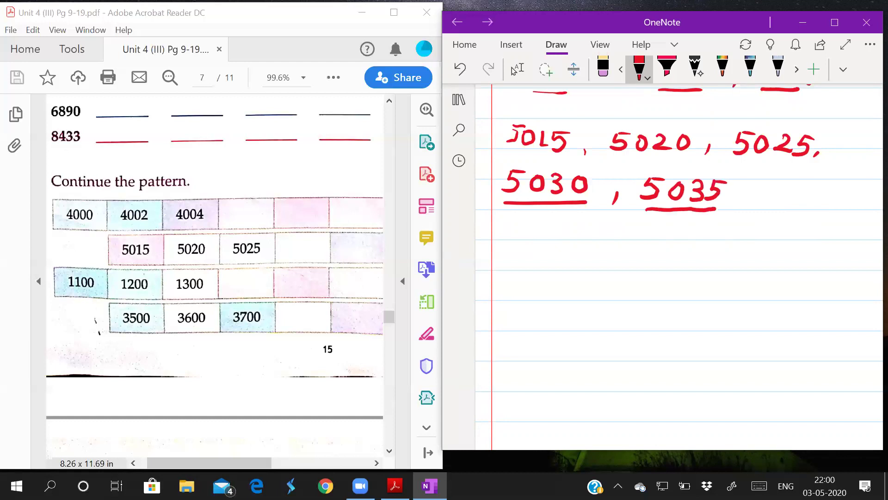
pyautogui.moveTo(770, 183)
pyautogui.mouseDown()
pyautogui.moveTo(779, 196)
pyautogui.moveTo(758, 204)
pyautogui.moveTo(782, 181)
pyautogui.mouseUp()
pyautogui.moveTo(750, 201); pyautogui.dragTo(745, 212)
pyautogui.moveTo(786, 186)
pyautogui.mouseDown()
pyautogui.moveTo(812, 198)
pyautogui.moveTo(809, 208)
pyautogui.moveTo(823, 189)
pyautogui.moveTo(838, 211)
pyautogui.mouseUp()
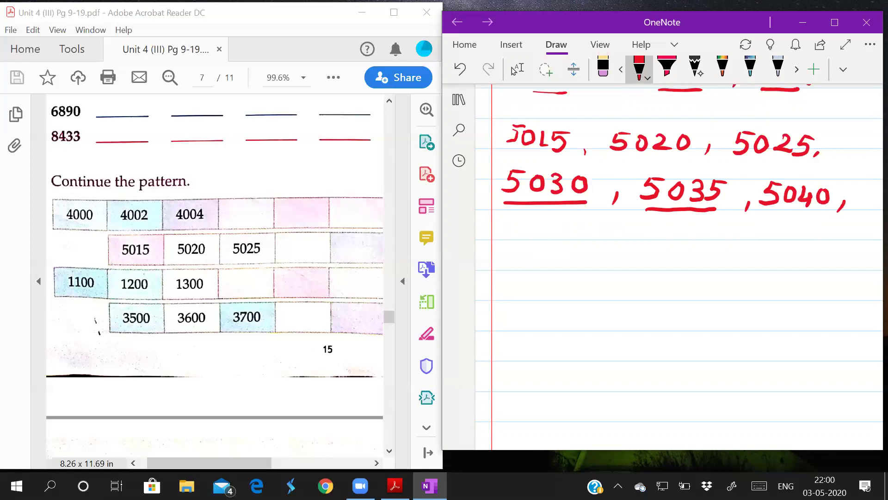
# - Write 5045, 5050, 5055 and 5060, underlining 5045, 5050 and 5055
pyautogui.moveTo(510, 237)
pyautogui.mouseDown()
pyautogui.moveTo(505, 260)
pyautogui.moveTo(533, 235)
pyautogui.moveTo(550, 246)
pyautogui.mouseUp()
pyautogui.moveTo(557, 238)
pyautogui.mouseDown()
pyautogui.moveTo(554, 251)
pyautogui.moveTo(570, 250)
pyautogui.mouseUp()
pyautogui.moveTo(566, 247)
pyautogui.mouseDown()
pyautogui.moveTo(565, 261)
pyautogui.moveTo(583, 249)
pyautogui.moveTo(579, 259)
pyautogui.mouseUp()
pyautogui.moveTo(583, 239)
pyautogui.mouseDown()
pyautogui.moveTo(649, 248)
pyautogui.moveTo(648, 259)
pyautogui.moveTo(664, 238)
pyautogui.moveTo(687, 250)
pyautogui.moveTo(684, 260)
pyautogui.moveTo(703, 239)
pyautogui.moveTo(761, 260)
pyautogui.moveTo(781, 240)
pyautogui.moveTo(801, 262)
pyautogui.moveTo(823, 239)
pyautogui.moveTo(841, 256)
pyautogui.moveTo(826, 262)
pyautogui.moveTo(847, 240)
pyautogui.moveTo(845, 271)
pyautogui.mouseUp()
pyautogui.click(713, 242)
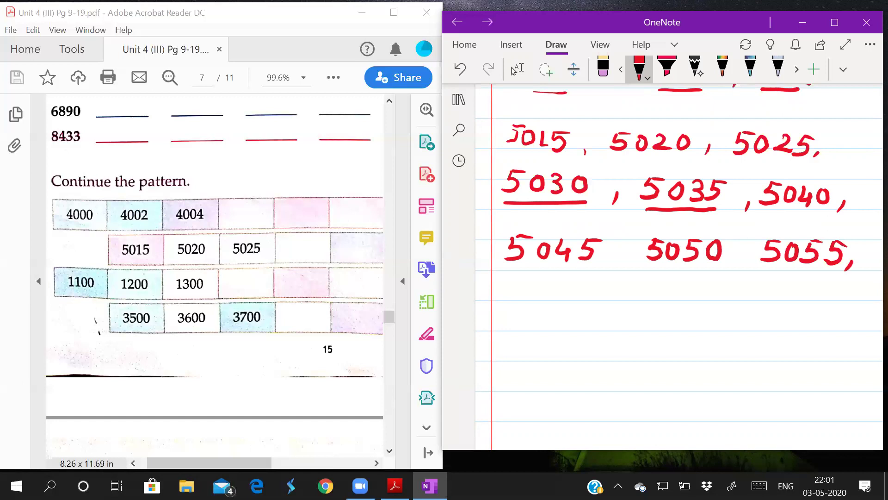
pyautogui.moveTo(511, 280)
pyautogui.mouseDown()
pyautogui.moveTo(511, 302)
pyautogui.moveTo(538, 279)
pyautogui.moveTo(570, 302)
pyautogui.moveTo(566, 294)
pyautogui.moveTo(601, 289)
pyautogui.mouseUp()
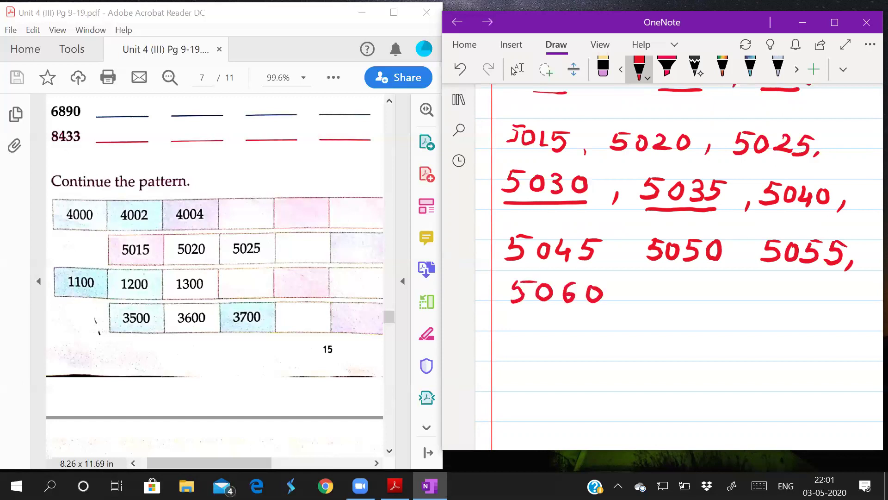
pyautogui.moveTo(505, 270); pyautogui.dragTo(560, 270)
pyautogui.moveTo(659, 270); pyautogui.dragTo(708, 272)
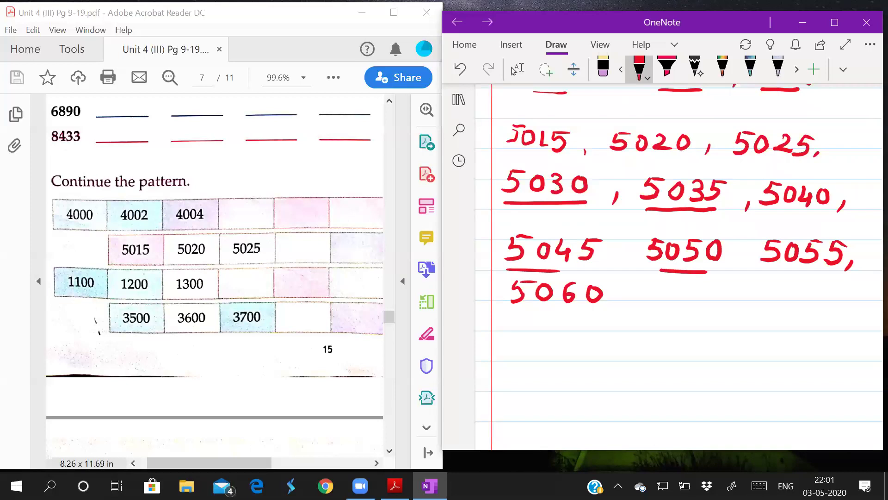
pyautogui.moveTo(775, 273); pyautogui.dragTo(813, 276)
# - In blank space, write 1100, 1200, 1300 in red with hundreds digits underlined
pyautogui.scroll(-3, 679, 266)
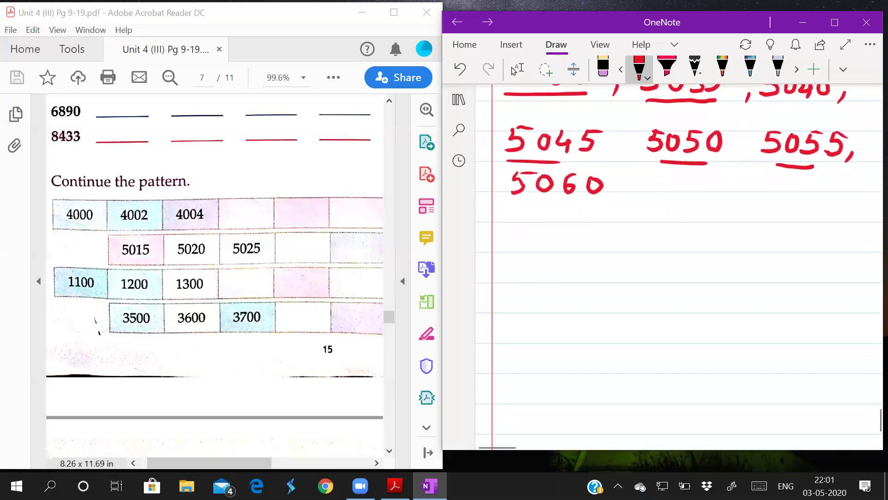
pyautogui.scroll(-2, 679, 266)
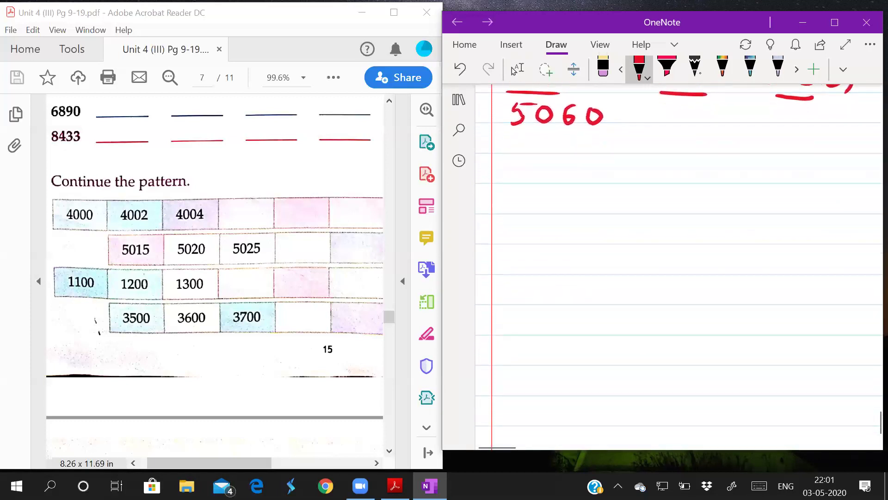
pyautogui.scroll(-3, 679, 266)
pyautogui.click(513, 70)
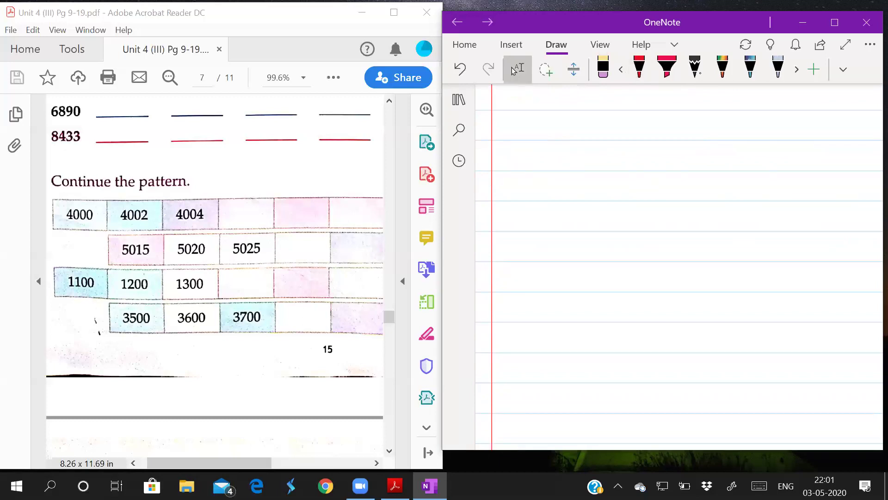
pyautogui.click(639, 68)
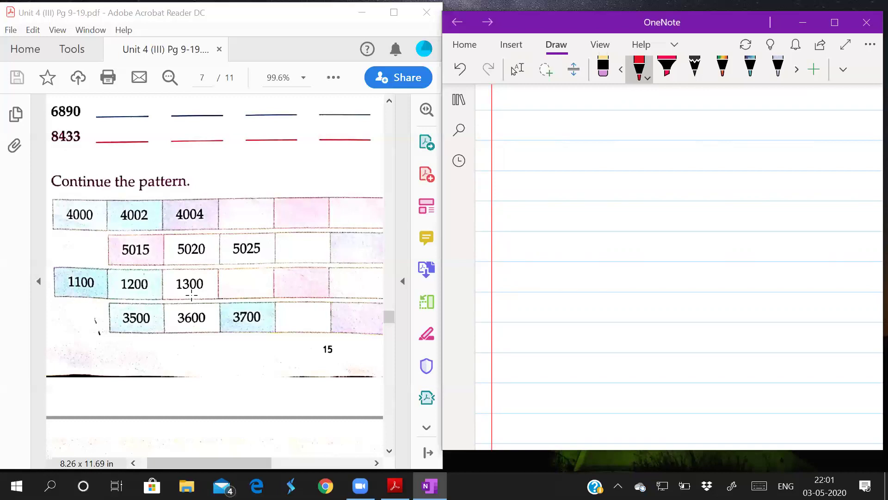
pyautogui.moveTo(509, 124)
pyautogui.mouseDown()
pyautogui.moveTo(509, 141)
pyautogui.moveTo(543, 125)
pyautogui.moveTo(606, 142)
pyautogui.mouseUp()
pyautogui.moveTo(625, 125)
pyautogui.mouseDown()
pyautogui.moveTo(629, 141)
pyautogui.moveTo(660, 130)
pyautogui.moveTo(680, 145)
pyautogui.moveTo(721, 144)
pyautogui.moveTo(752, 130)
pyautogui.mouseUp()
pyautogui.moveTo(769, 132); pyautogui.dragTo(771, 130)
pyautogui.moveTo(517, 147); pyautogui.dragTo(531, 147)
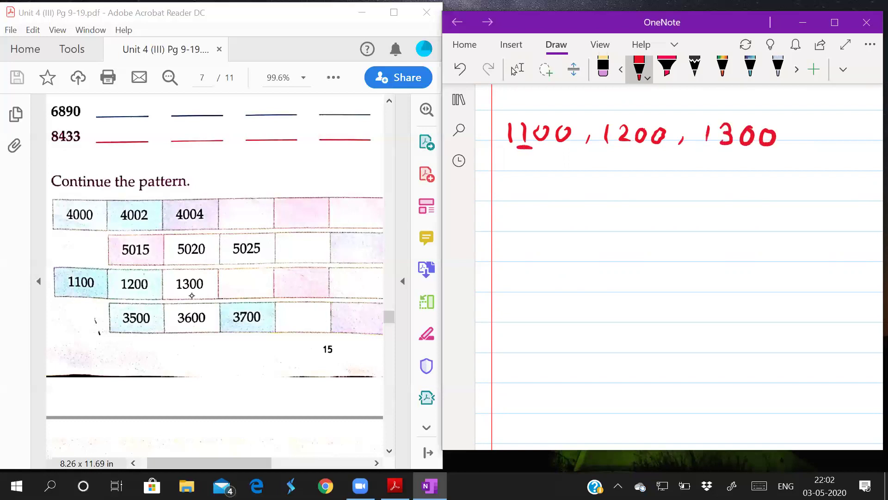
pyautogui.moveTo(618, 147); pyautogui.dragTo(630, 147)
pyautogui.moveTo(711, 150); pyautogui.dragTo(734, 152)
pyautogui.moveTo(792, 138); pyautogui.dragTo(777, 154)
# - Continue the sequence with 1400, 1500, 1600, 1700, 1800 and 1900
pyautogui.moveTo(514, 179)
pyautogui.mouseDown()
pyautogui.moveTo(512, 194)
pyautogui.moveTo(538, 193)
pyautogui.moveTo(534, 202)
pyautogui.mouseUp()
pyautogui.moveTo(551, 182)
pyautogui.mouseDown()
pyautogui.moveTo(543, 191)
pyautogui.moveTo(568, 184)
pyautogui.moveTo(590, 201)
pyautogui.mouseUp()
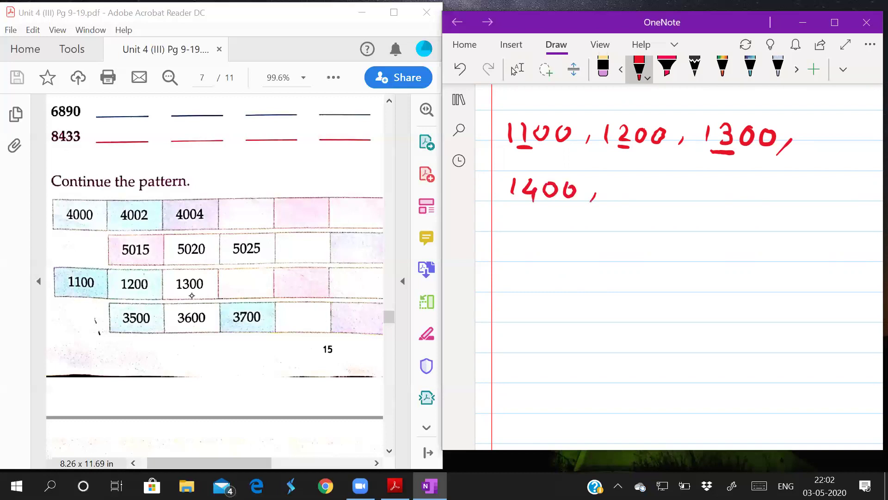
pyautogui.moveTo(629, 179)
pyautogui.mouseDown()
pyautogui.moveTo(628, 197)
pyautogui.moveTo(653, 200)
pyautogui.moveTo(639, 201)
pyautogui.mouseUp()
pyautogui.moveTo(649, 182)
pyautogui.mouseDown()
pyautogui.moveTo(667, 184)
pyautogui.moveTo(679, 200)
pyautogui.moveTo(685, 187)
pyautogui.mouseUp()
pyautogui.moveTo(711, 195)
pyautogui.mouseDown()
pyautogui.moveTo(704, 204)
pyautogui.moveTo(750, 202)
pyautogui.moveTo(751, 191)
pyautogui.moveTo(769, 186)
pyautogui.moveTo(798, 206)
pyautogui.moveTo(838, 207)
pyautogui.moveTo(869, 191)
pyautogui.mouseUp()
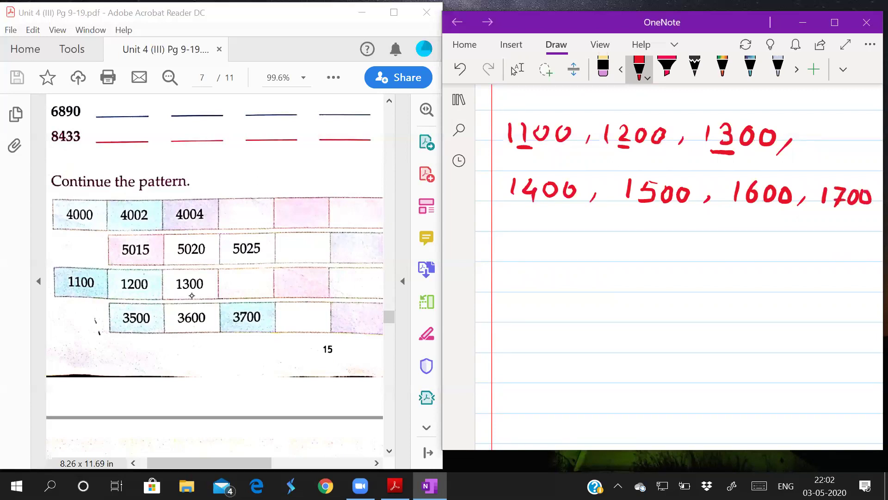
pyautogui.moveTo(520, 232)
pyautogui.mouseDown()
pyautogui.moveTo(518, 253)
pyautogui.moveTo(542, 236)
pyautogui.moveTo(560, 251)
pyautogui.moveTo(565, 237)
pyautogui.moveTo(585, 238)
pyautogui.mouseUp()
pyautogui.moveTo(651, 237)
pyautogui.mouseDown()
pyautogui.moveTo(651, 255)
pyautogui.moveTo(667, 245)
pyautogui.moveTo(672, 260)
pyautogui.moveTo(698, 241)
pyautogui.moveTo(711, 254)
pyautogui.moveTo(722, 241)
pyautogui.mouseUp()
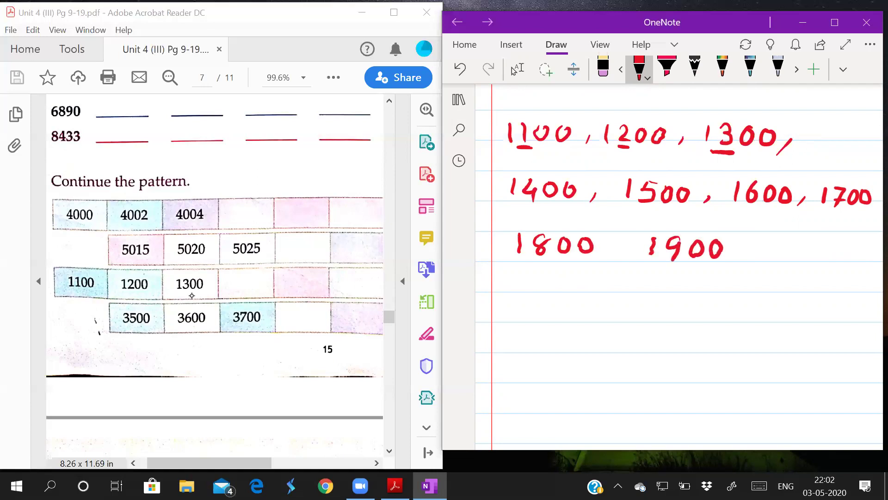
# - Underline 1400 through 1900
pyautogui.moveTo(513, 207); pyautogui.dragTo(573, 208)
pyautogui.moveTo(645, 209); pyautogui.dragTo(686, 212)
pyautogui.moveTo(744, 210); pyautogui.dragTo(859, 215)
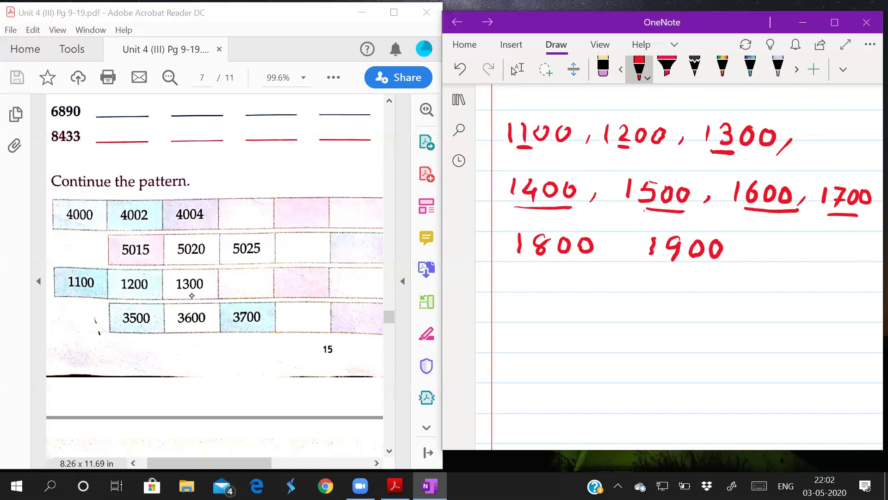
pyautogui.moveTo(520, 265); pyautogui.dragTo(566, 264)
pyautogui.moveTo(647, 266); pyautogui.dragTo(717, 268)
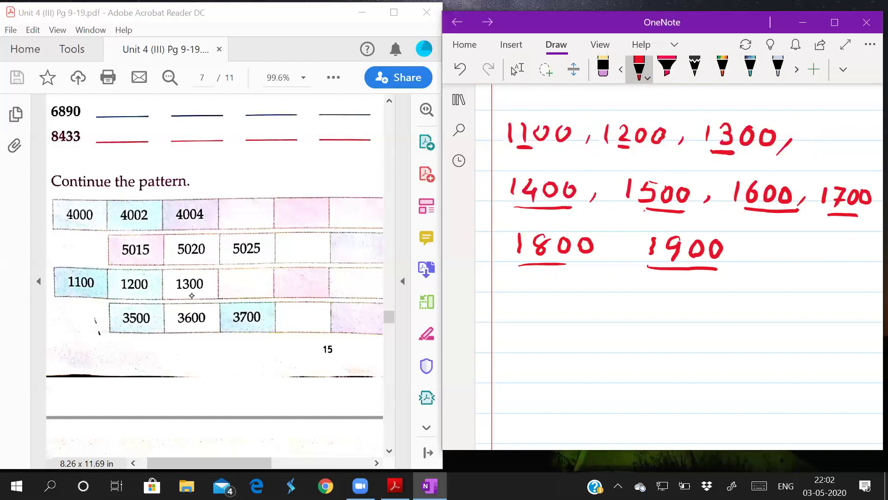
# - Work the column sum 1900 + 100 = 2000 with its carry, then write 2000 underlined beside 1900
pyautogui.moveTo(632, 282)
pyautogui.mouseDown()
pyautogui.moveTo(674, 290)
pyautogui.moveTo(640, 298)
pyautogui.moveTo(699, 299)
pyautogui.moveTo(694, 280)
pyautogui.moveTo(716, 280)
pyautogui.moveTo(729, 299)
pyautogui.moveTo(668, 323)
pyautogui.moveTo(678, 309)
pyautogui.mouseUp()
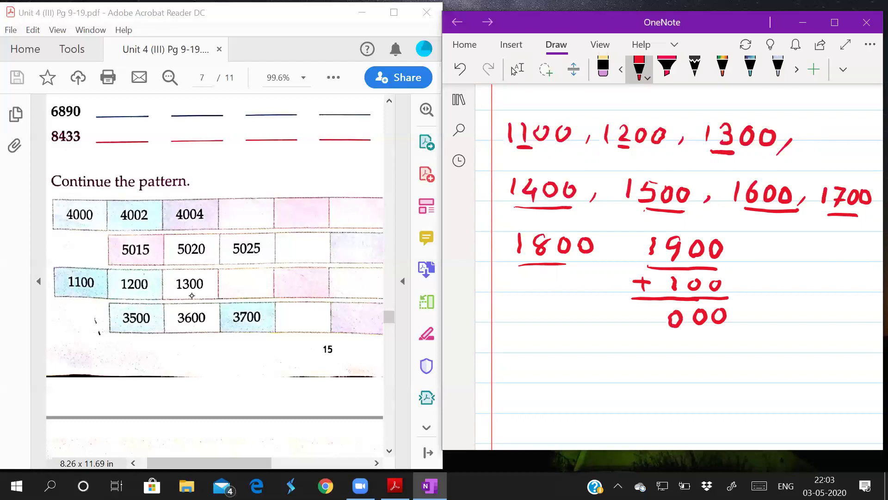
pyautogui.moveTo(648, 230); pyautogui.dragTo(663, 224)
pyautogui.moveTo(643, 317); pyautogui.dragTo(662, 328)
pyautogui.moveTo(789, 249)
pyautogui.mouseDown()
pyautogui.moveTo(807, 260)
pyautogui.moveTo(825, 247)
pyautogui.mouseUp()
pyautogui.moveTo(833, 252)
pyautogui.mouseDown()
pyautogui.moveTo(843, 247)
pyautogui.moveTo(838, 262)
pyautogui.moveTo(855, 266)
pyautogui.moveTo(862, 252)
pyautogui.mouseUp()
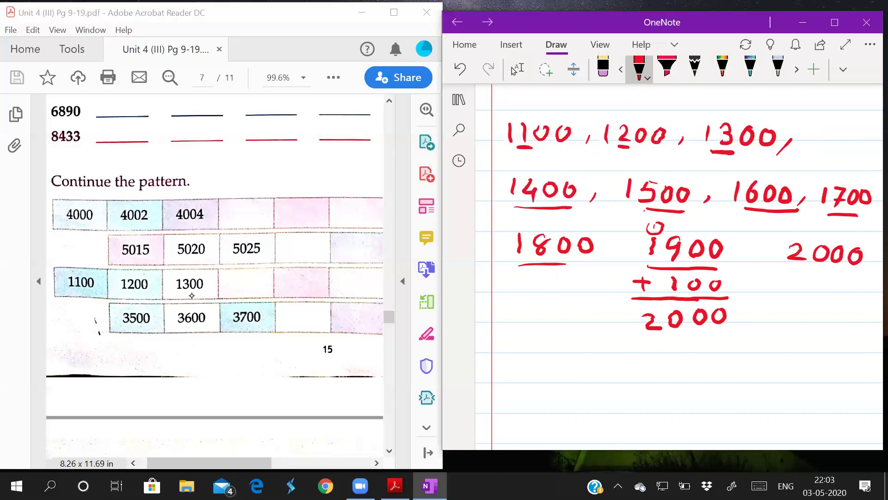
pyautogui.moveTo(792, 272); pyautogui.dragTo(850, 277)
# - Write 3500, 3600, 3700 in red and underline their hundreds digits
pyautogui.scroll(-5, 675, 266)
pyautogui.moveTo(499, 121); pyautogui.dragTo(498, 137)
pyautogui.moveTo(519, 122); pyautogui.dragTo(516, 137)
pyautogui.moveTo(517, 179); pyautogui.dragTo(538, 177)
pyautogui.moveTo(526, 121)
pyautogui.mouseDown()
pyautogui.moveTo(555, 135)
pyautogui.moveTo(561, 121)
pyautogui.moveTo(618, 135)
pyautogui.moveTo(601, 141)
pyautogui.moveTo(649, 126)
pyautogui.moveTo(660, 140)
pyautogui.moveTo(667, 127)
pyautogui.moveTo(687, 144)
pyautogui.moveTo(720, 134)
pyautogui.moveTo(711, 145)
pyautogui.mouseUp()
pyautogui.moveTo(737, 124)
pyautogui.mouseDown()
pyautogui.moveTo(744, 123)
pyautogui.moveTo(742, 144)
pyautogui.moveTo(766, 125)
pyautogui.moveTo(786, 145)
pyautogui.moveTo(787, 129)
pyautogui.mouseUp()
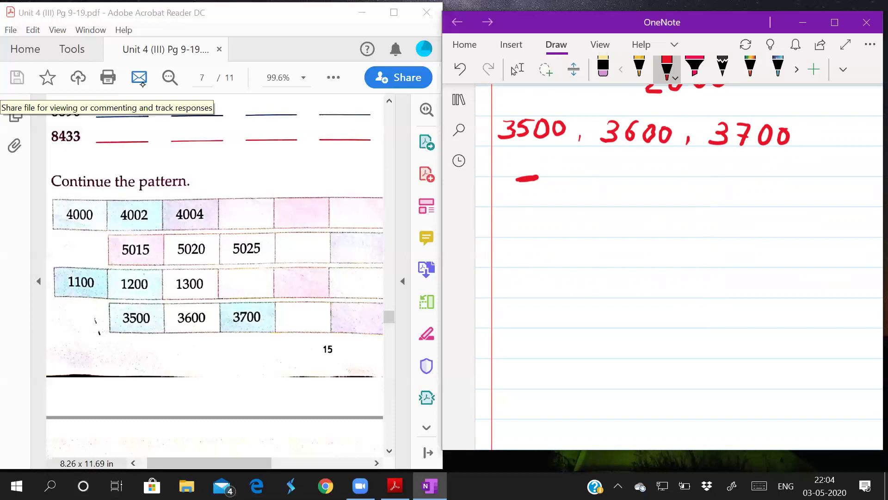
pyautogui.moveTo(520, 143); pyautogui.dragTo(532, 144)
pyautogui.moveTo(622, 148); pyautogui.dragTo(635, 147)
pyautogui.moveTo(733, 153); pyautogui.dragTo(746, 154)
# - Write 3800 and 3900, then work 3900 + 100 = 4000 with the carry marked
pyautogui.moveTo(538, 178)
pyautogui.mouseDown()
pyautogui.moveTo(523, 200)
pyautogui.moveTo(554, 194)
pyautogui.moveTo(565, 181)
pyautogui.moveTo(587, 195)
pyautogui.moveTo(583, 181)
pyautogui.mouseUp()
pyautogui.moveTo(601, 182)
pyautogui.mouseDown()
pyautogui.moveTo(619, 204)
pyautogui.moveTo(664, 184)
pyautogui.moveTo(649, 201)
pyautogui.mouseUp()
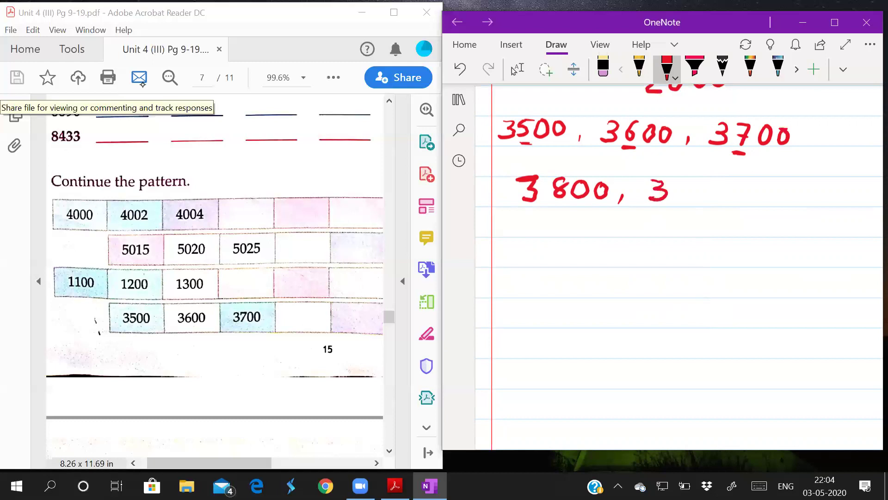
pyautogui.moveTo(690, 181)
pyautogui.mouseDown()
pyautogui.moveTo(681, 186)
pyautogui.moveTo(688, 203)
pyautogui.moveTo(709, 197)
pyautogui.moveTo(708, 184)
pyautogui.mouseUp()
pyautogui.moveTo(728, 186); pyautogui.dragTo(730, 187)
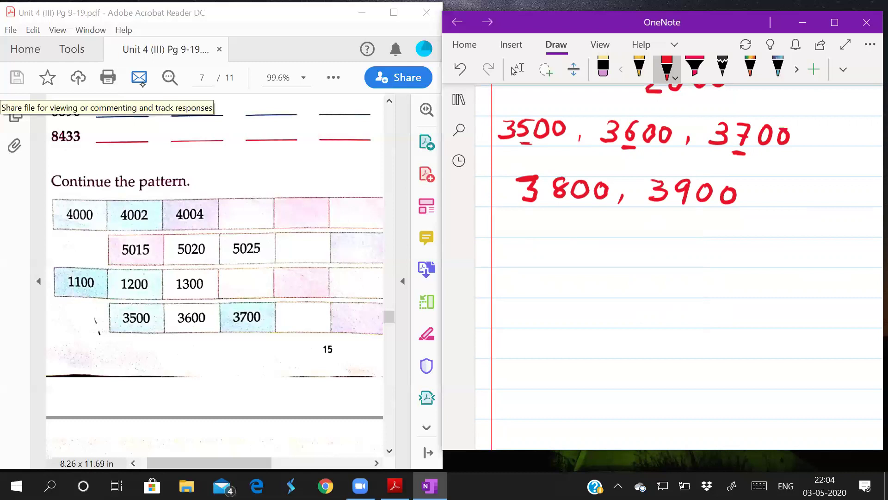
pyautogui.moveTo(651, 217)
pyautogui.mouseDown()
pyautogui.moveTo(685, 224)
pyautogui.moveTo(726, 212)
pyautogui.mouseUp()
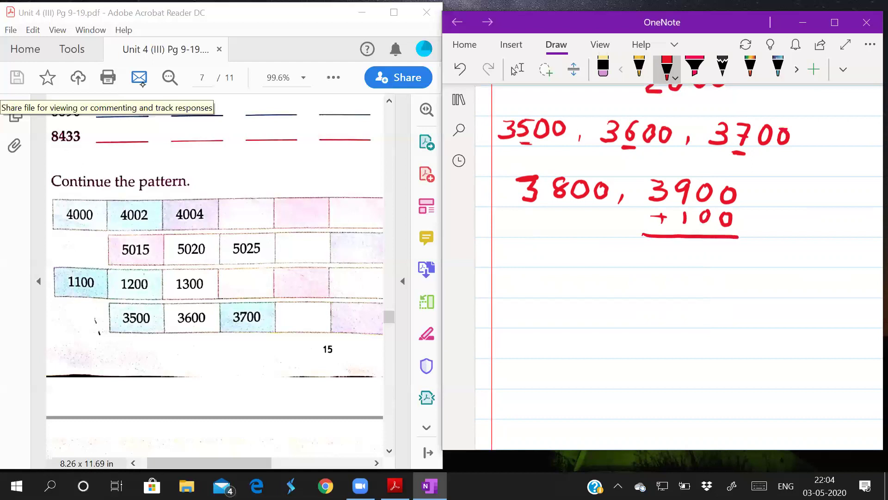
pyautogui.moveTo(729, 240)
pyautogui.mouseDown()
pyautogui.moveTo(677, 252)
pyautogui.moveTo(685, 239)
pyautogui.mouseUp()
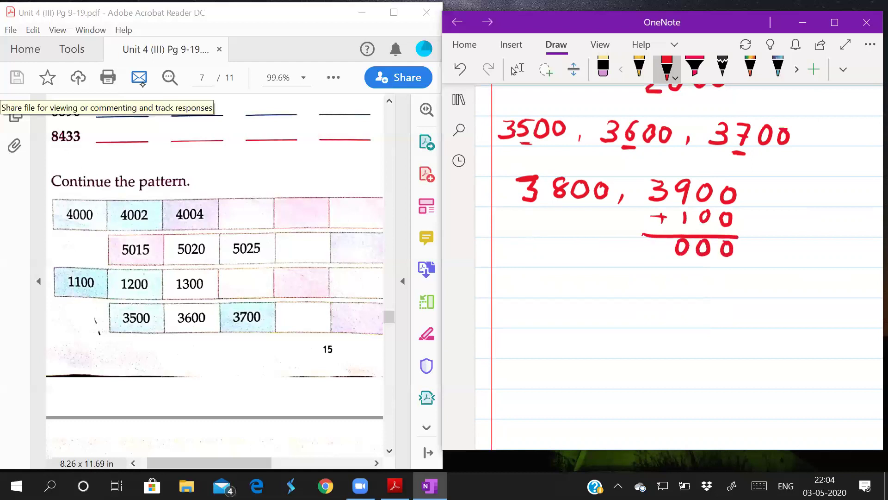
pyautogui.moveTo(666, 165); pyautogui.dragTo(676, 177)
pyautogui.moveTo(657, 240); pyautogui.dragTo(663, 264)
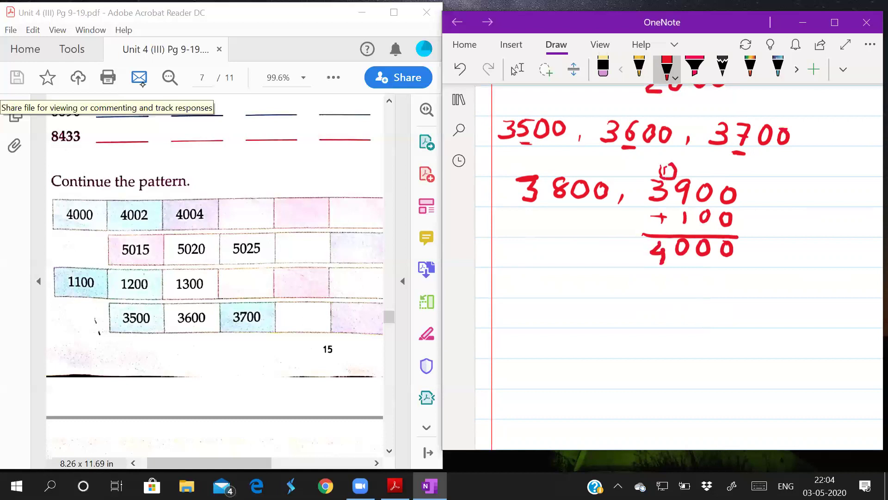
# - Work the column sum 4000 + 100 = 4100 and underline the answer
pyautogui.moveTo(805, 189)
pyautogui.mouseDown()
pyautogui.moveTo(813, 209)
pyautogui.moveTo(828, 191)
pyautogui.moveTo(842, 207)
pyautogui.moveTo(846, 192)
pyautogui.moveTo(869, 204)
pyautogui.moveTo(863, 192)
pyautogui.mouseUp()
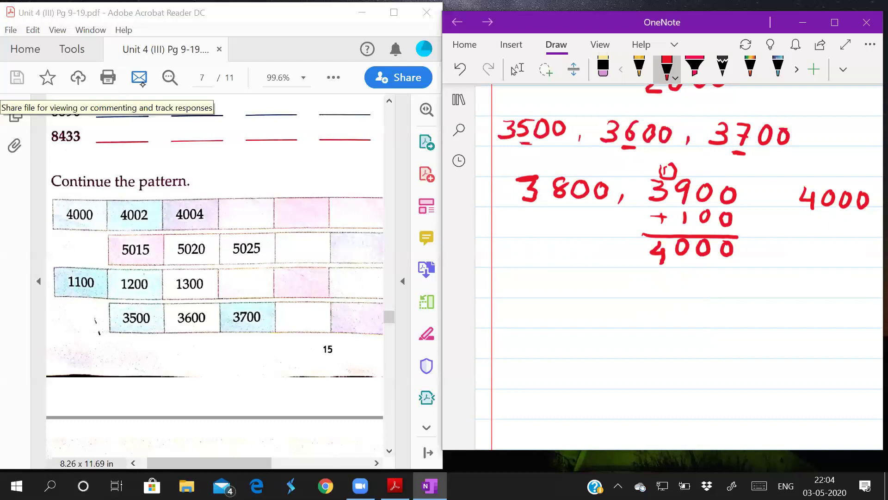
pyautogui.moveTo(782, 225)
pyautogui.mouseDown()
pyautogui.moveTo(825, 233)
pyautogui.moveTo(845, 221)
pyautogui.moveTo(855, 233)
pyautogui.moveTo(862, 222)
pyautogui.mouseUp()
pyautogui.moveTo(787, 241); pyautogui.dragTo(872, 247)
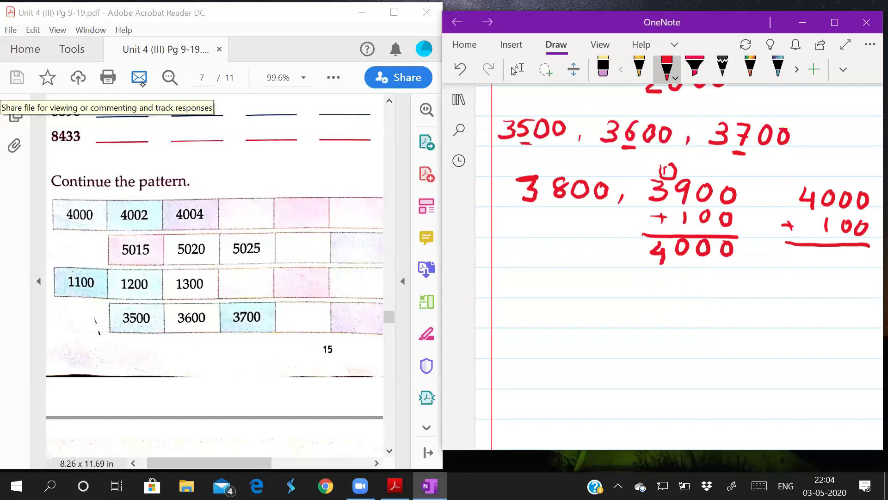
pyautogui.moveTo(805, 252)
pyautogui.mouseDown()
pyautogui.moveTo(800, 262)
pyautogui.moveTo(817, 262)
pyautogui.mouseUp()
pyautogui.moveTo(814, 259)
pyautogui.mouseDown()
pyautogui.moveTo(815, 272)
pyautogui.moveTo(846, 255)
pyautogui.moveTo(859, 269)
pyautogui.moveTo(865, 255)
pyautogui.mouseUp()
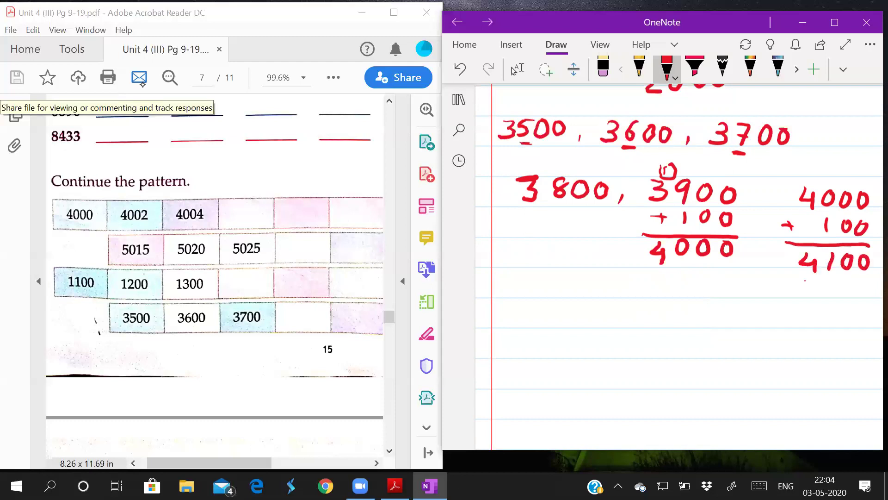
pyautogui.moveTo(805, 280); pyautogui.dragTo(854, 281)
# - Write 4200, 4300 and 4400 on the line below 3800
pyautogui.moveTo(512, 306)
pyautogui.mouseDown()
pyautogui.moveTo(524, 330)
pyautogui.moveTo(565, 316)
pyautogui.moveTo(585, 329)
pyautogui.moveTo(588, 317)
pyautogui.moveTo(613, 334)
pyautogui.mouseUp()
pyautogui.moveTo(657, 311)
pyautogui.mouseDown()
pyautogui.moveTo(662, 333)
pyautogui.moveTo(694, 315)
pyautogui.moveTo(706, 329)
pyautogui.moveTo(713, 317)
pyautogui.mouseUp()
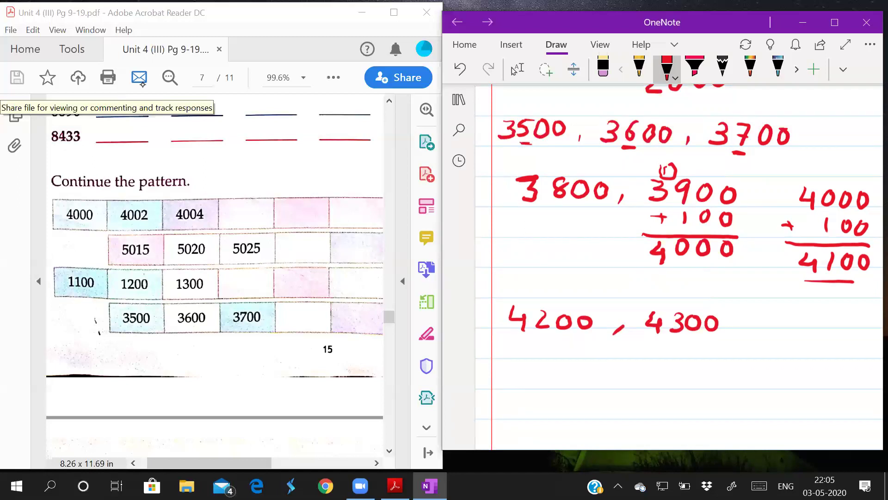
pyautogui.moveTo(739, 324)
pyautogui.mouseDown()
pyautogui.moveTo(733, 333)
pyautogui.moveTo(796, 329)
pyautogui.moveTo(796, 339)
pyautogui.moveTo(815, 315)
pyautogui.moveTo(828, 317)
pyautogui.mouseUp()
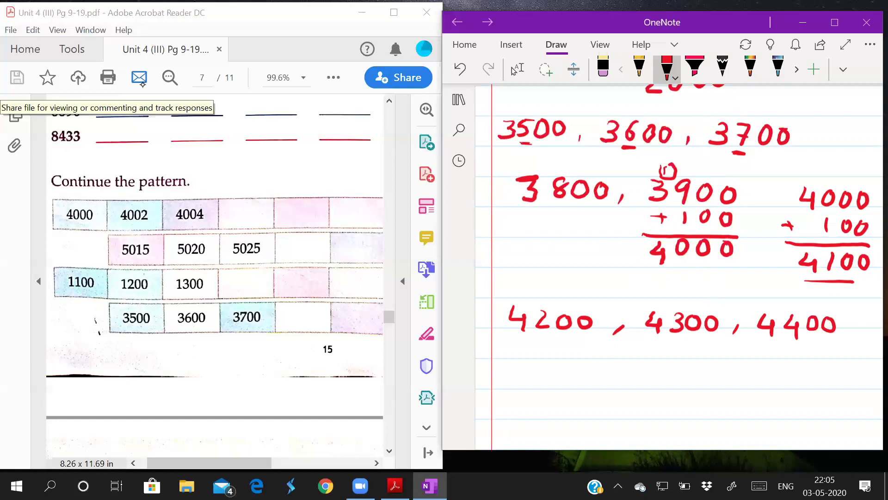
# - Scroll the PDF to the 'Continue the pattern' table starting 3020, 3030, 3040
pyautogui.click(143, 88)
pyautogui.scroll(-4, 143, 89)
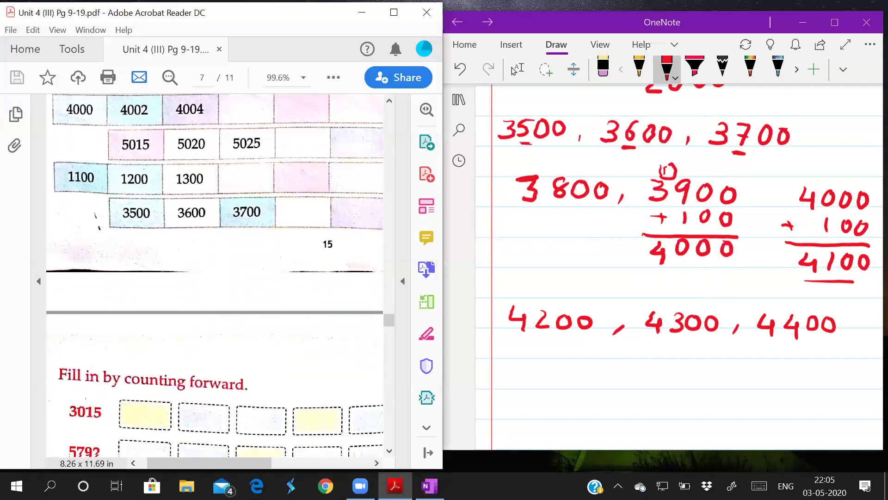
pyautogui.scroll(-2, 143, 89)
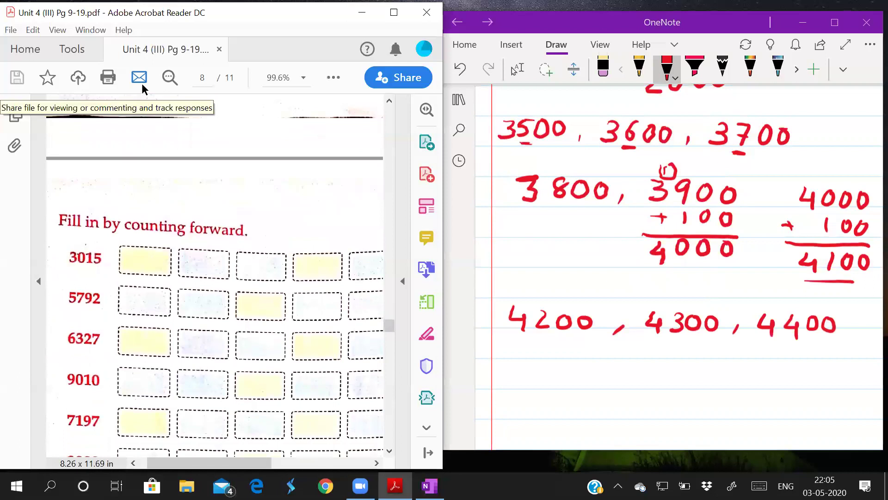
pyautogui.scroll(-10, 143, 89)
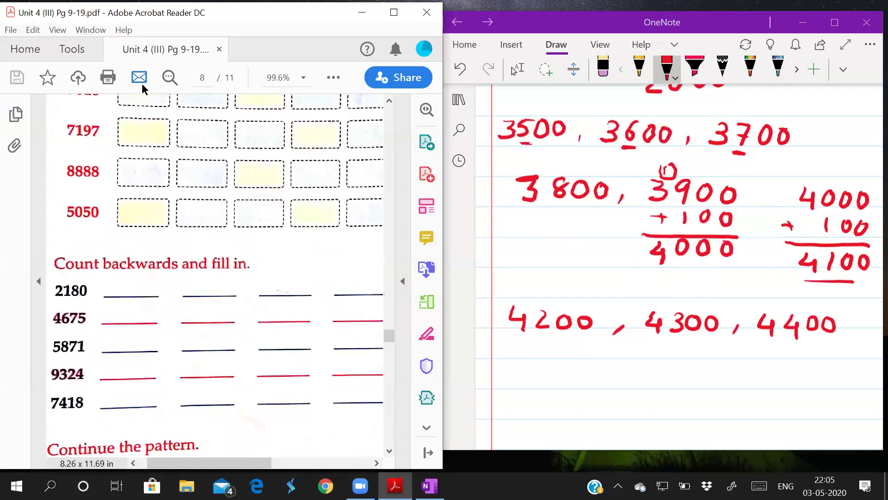
pyautogui.scroll(-4, 143, 89)
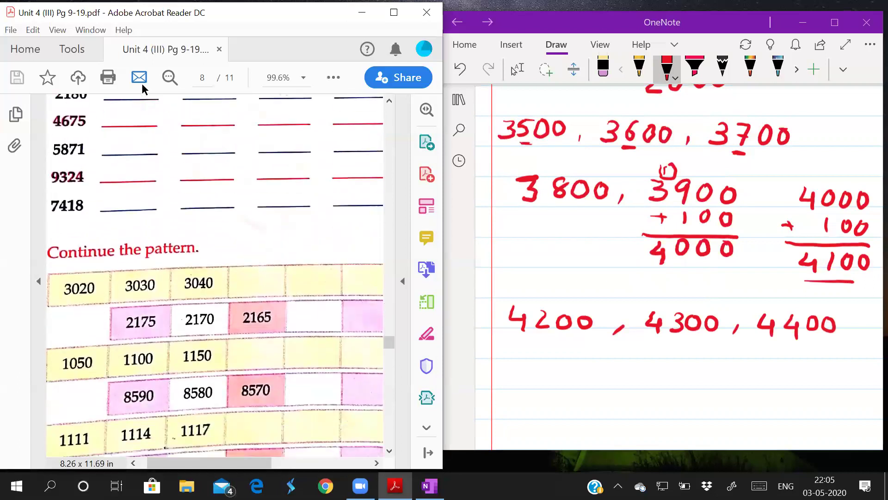
pyautogui.scroll(-2, 143, 88)
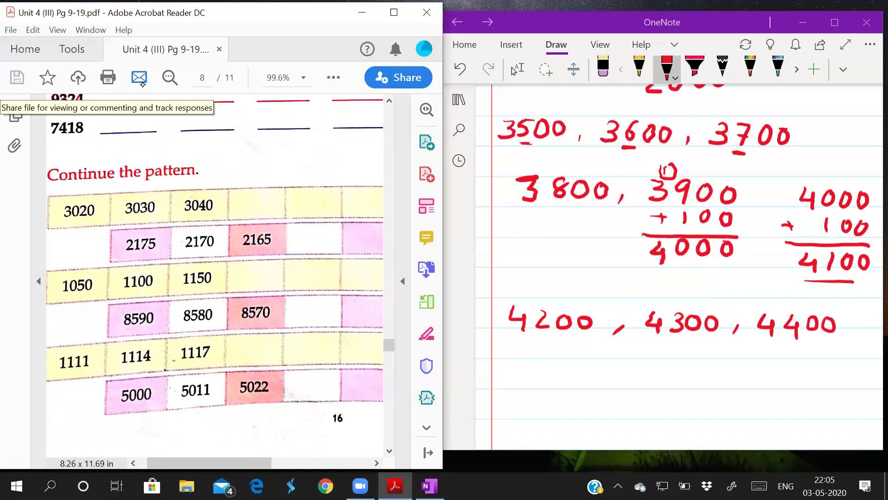
pyautogui.click(514, 70)
pyautogui.scroll(-5, 514, 70)
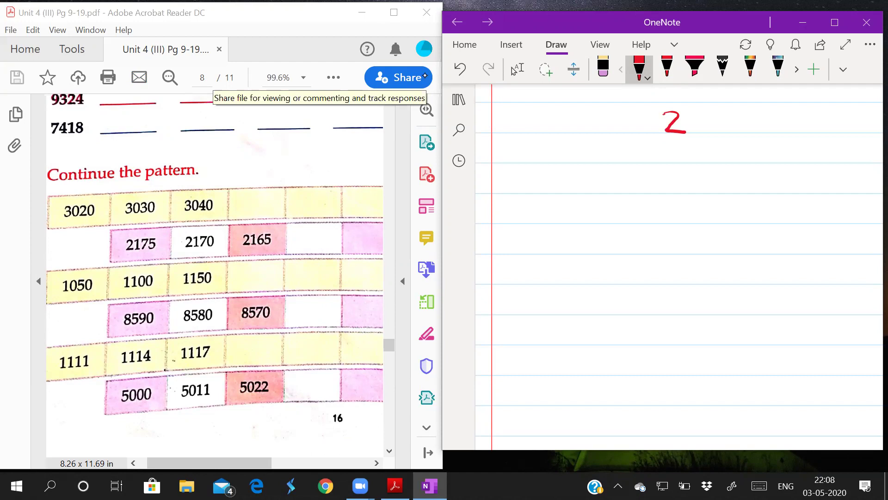
# - Write the red column subtraction 2175 − 2170 = 0005, then jot '21' below it
pyautogui.moveTo(703, 112)
pyautogui.mouseDown()
pyautogui.moveTo(700, 131)
pyautogui.moveTo(726, 133)
pyautogui.moveTo(739, 123)
pyautogui.moveTo(764, 128)
pyautogui.moveTo(746, 133)
pyautogui.moveTo(773, 112)
pyautogui.mouseUp()
pyautogui.moveTo(620, 158)
pyautogui.mouseDown()
pyautogui.moveTo(702, 159)
pyautogui.moveTo(736, 143)
pyautogui.moveTo(729, 162)
pyautogui.moveTo(764, 145)
pyautogui.mouseUp()
pyautogui.click(759, 145)
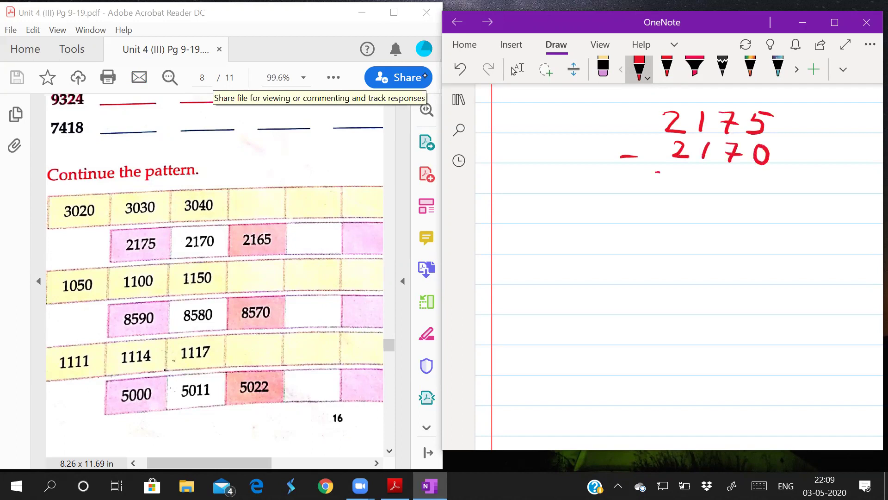
pyautogui.moveTo(658, 172)
pyautogui.mouseDown()
pyautogui.moveTo(773, 177)
pyautogui.moveTo(750, 202)
pyautogui.moveTo(776, 184)
pyautogui.moveTo(699, 190)
pyautogui.moveTo(703, 181)
pyautogui.moveTo(679, 181)
pyautogui.moveTo(766, 212)
pyautogui.mouseUp()
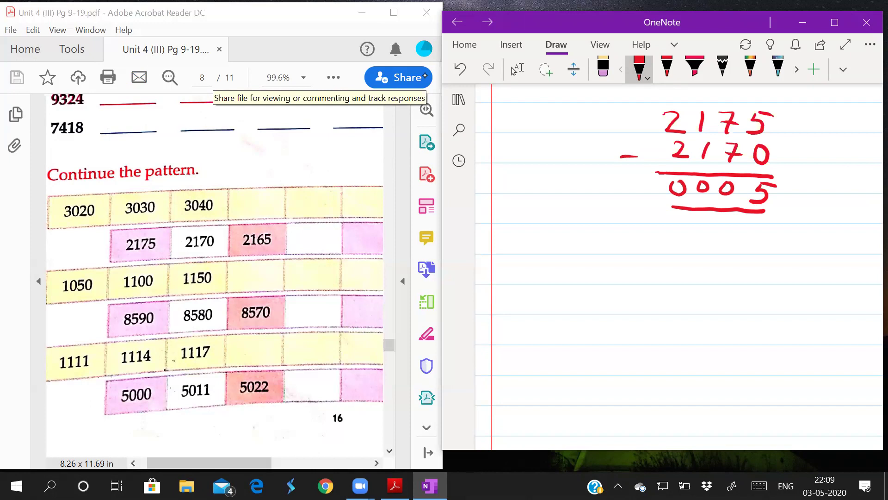
pyautogui.moveTo(510, 235)
pyautogui.mouseDown()
pyautogui.moveTo(512, 248)
pyautogui.moveTo(526, 248)
pyautogui.mouseUp()
pyautogui.moveTo(535, 232); pyautogui.dragTo(536, 248)
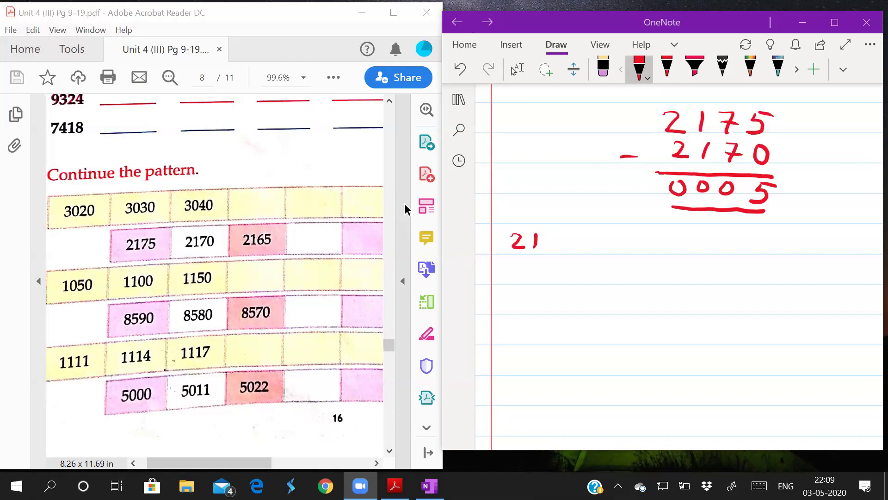
# - Work 1100 − 1050 = 50 in columns, marking the borrow and underlining 50
pyautogui.moveTo(706, 246)
pyautogui.mouseDown()
pyautogui.moveTo(705, 272)
pyautogui.moveTo(762, 250)
pyautogui.moveTo(791, 254)
pyautogui.mouseUp()
pyautogui.moveTo(705, 284)
pyautogui.mouseDown()
pyautogui.moveTo(704, 305)
pyautogui.moveTo(725, 300)
pyautogui.moveTo(736, 284)
pyautogui.moveTo(758, 306)
pyautogui.moveTo(774, 285)
pyautogui.moveTo(782, 306)
pyautogui.moveTo(792, 290)
pyautogui.mouseUp()
pyautogui.moveTo(686, 317)
pyautogui.mouseDown()
pyautogui.moveTo(804, 321)
pyautogui.moveTo(795, 330)
pyautogui.mouseUp()
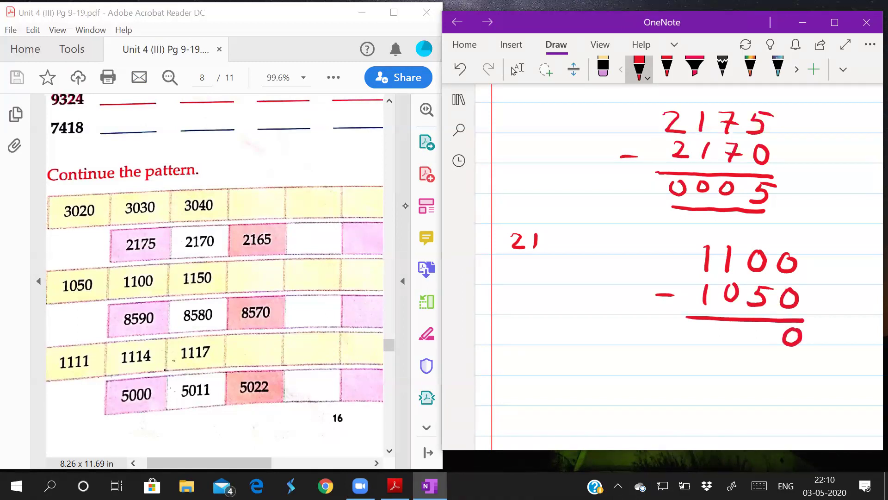
pyautogui.moveTo(761, 330); pyautogui.dragTo(744, 348)
pyautogui.moveTo(755, 232); pyautogui.dragTo(754, 242)
pyautogui.moveTo(763, 232)
pyautogui.mouseDown()
pyautogui.moveTo(766, 250)
pyautogui.moveTo(768, 220)
pyautogui.mouseUp()
pyautogui.moveTo(738, 250); pyautogui.dragTo(718, 269)
pyautogui.moveTo(736, 227); pyautogui.dragTo(732, 233)
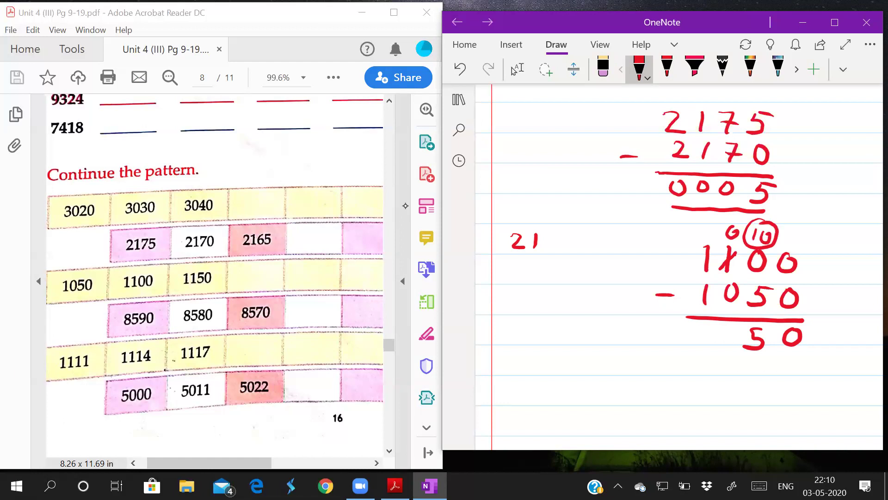
pyautogui.moveTo(703, 362); pyautogui.dragTo(809, 362)
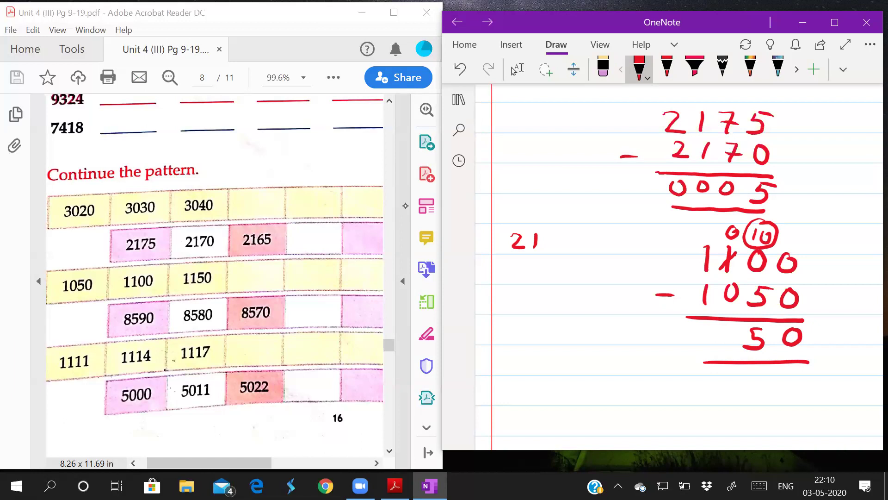
# - Pick the red pen and write 1050 at the top of the blank space
pyautogui.scroll(-5, 676, 259)
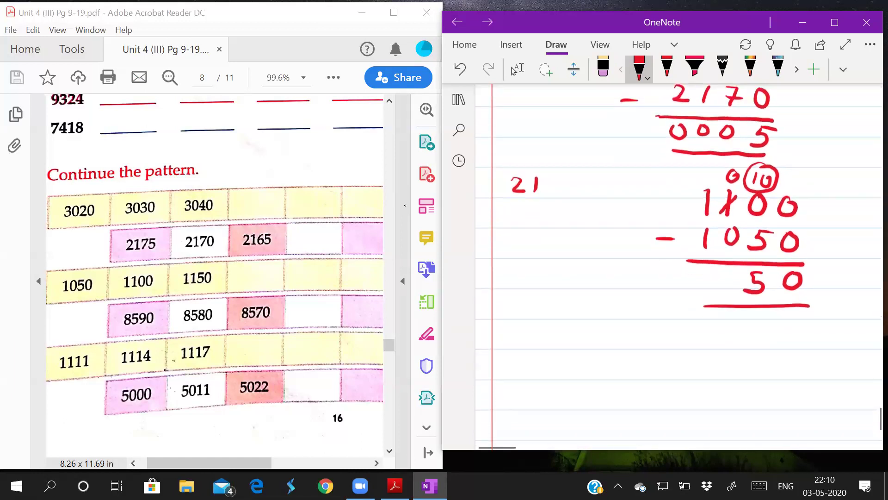
pyautogui.click(516, 69)
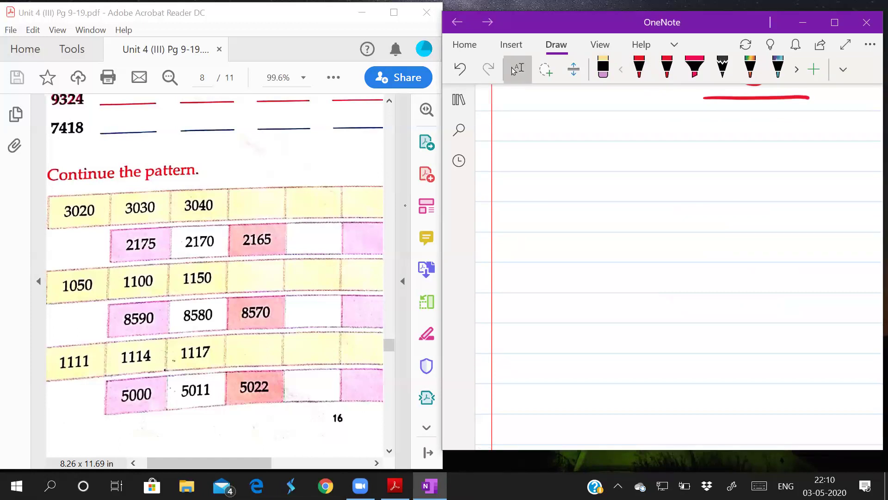
pyautogui.click(639, 69)
pyautogui.moveTo(536, 99)
pyautogui.mouseDown()
pyautogui.moveTo(536, 118)
pyautogui.moveTo(564, 103)
pyautogui.moveTo(555, 101)
pyautogui.moveTo(584, 111)
pyautogui.moveTo(570, 120)
pyautogui.mouseUp()
pyautogui.moveTo(577, 101)
pyautogui.mouseDown()
pyautogui.moveTo(592, 99)
pyautogui.moveTo(597, 120)
pyautogui.moveTo(604, 100)
pyautogui.mouseUp()
# - Write 1050 + 50 = 1100 in red, then add 50 again toward 1150
pyautogui.moveTo(500, 138); pyautogui.dragTo(515, 137)
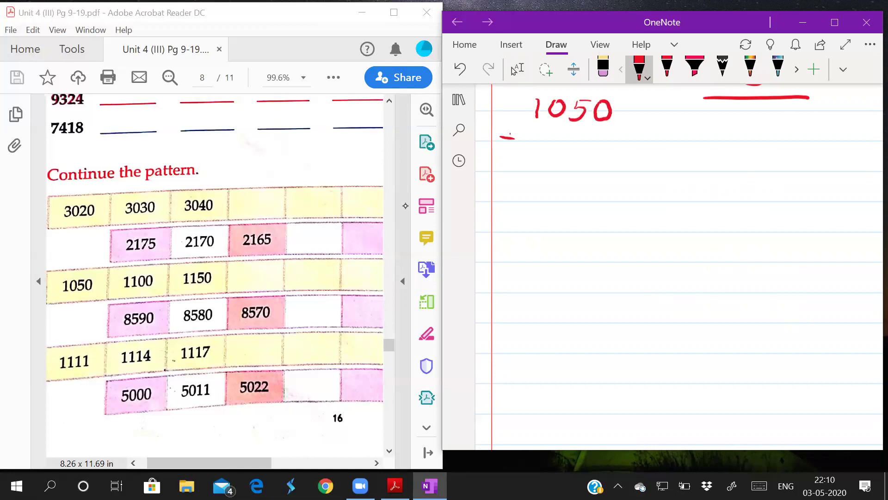
pyautogui.moveTo(575, 132)
pyautogui.mouseDown()
pyautogui.moveTo(582, 144)
pyautogui.moveTo(572, 146)
pyautogui.mouseUp()
pyautogui.moveTo(575, 131)
pyautogui.mouseDown()
pyautogui.moveTo(589, 131)
pyautogui.moveTo(603, 146)
pyautogui.moveTo(606, 129)
pyautogui.mouseUp()
pyautogui.moveTo(525, 156)
pyautogui.mouseDown()
pyautogui.moveTo(624, 153)
pyautogui.moveTo(604, 174)
pyautogui.moveTo(611, 160)
pyautogui.moveTo(578, 165)
pyautogui.moveTo(529, 183)
pyautogui.moveTo(523, 198)
pyautogui.mouseUp()
pyautogui.moveTo(514, 191); pyautogui.dragTo(515, 207)
pyautogui.moveTo(578, 187)
pyautogui.mouseDown()
pyautogui.moveTo(569, 202)
pyautogui.moveTo(593, 186)
pyautogui.moveTo(616, 201)
pyautogui.moveTo(611, 183)
pyautogui.mouseUp()
pyautogui.moveTo(510, 214)
pyautogui.mouseDown()
pyautogui.moveTo(634, 203)
pyautogui.moveTo(621, 231)
pyautogui.moveTo(625, 214)
pyautogui.moveTo(573, 235)
pyautogui.moveTo(553, 224)
pyautogui.moveTo(550, 236)
pyautogui.moveTo(516, 250)
pyautogui.moveTo(516, 260)
pyautogui.mouseUp()
# - Add 50 to 1150 with a carried 1 to get 1200, then begin 1200 + 50
pyautogui.moveTo(590, 244)
pyautogui.mouseDown()
pyautogui.moveTo(576, 262)
pyautogui.moveTo(598, 243)
pyautogui.moveTo(634, 254)
pyautogui.moveTo(626, 246)
pyautogui.mouseUp()
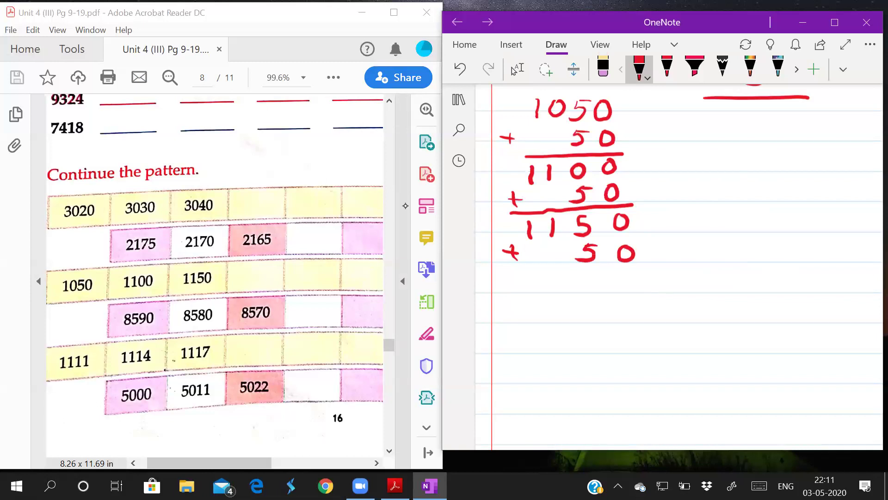
pyautogui.moveTo(516, 270)
pyautogui.mouseDown()
pyautogui.moveTo(641, 268)
pyautogui.moveTo(624, 286)
pyautogui.moveTo(638, 277)
pyautogui.moveTo(592, 277)
pyautogui.moveTo(601, 276)
pyautogui.mouseUp()
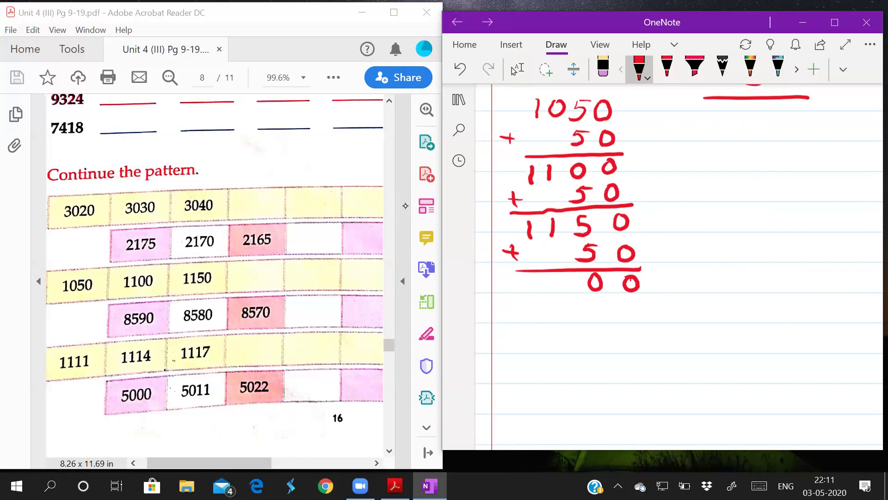
pyautogui.moveTo(551, 248)
pyautogui.mouseDown()
pyautogui.moveTo(551, 266)
pyautogui.moveTo(556, 246)
pyautogui.mouseUp()
pyautogui.moveTo(550, 281)
pyautogui.mouseDown()
pyautogui.moveTo(553, 296)
pyautogui.moveTo(568, 294)
pyautogui.moveTo(528, 299)
pyautogui.moveTo(511, 325)
pyautogui.mouseUp()
pyautogui.moveTo(598, 301)
pyautogui.mouseDown()
pyautogui.moveTo(585, 316)
pyautogui.moveTo(607, 300)
pyautogui.moveTo(632, 303)
pyautogui.mouseUp()
pyautogui.moveTo(520, 331)
pyautogui.mouseDown()
pyautogui.moveTo(653, 328)
pyautogui.moveTo(581, 355)
pyautogui.moveTo(532, 357)
pyautogui.moveTo(580, 372)
pyautogui.moveTo(576, 379)
pyautogui.moveTo(592, 373)
pyautogui.moveTo(587, 380)
pyautogui.moveTo(607, 363)
pyautogui.mouseUp()
# - Extend the red additions through 1250 and 1300, underlining the final + 50 toward 1350
pyautogui.moveTo(637, 364); pyautogui.dragTo(639, 364)
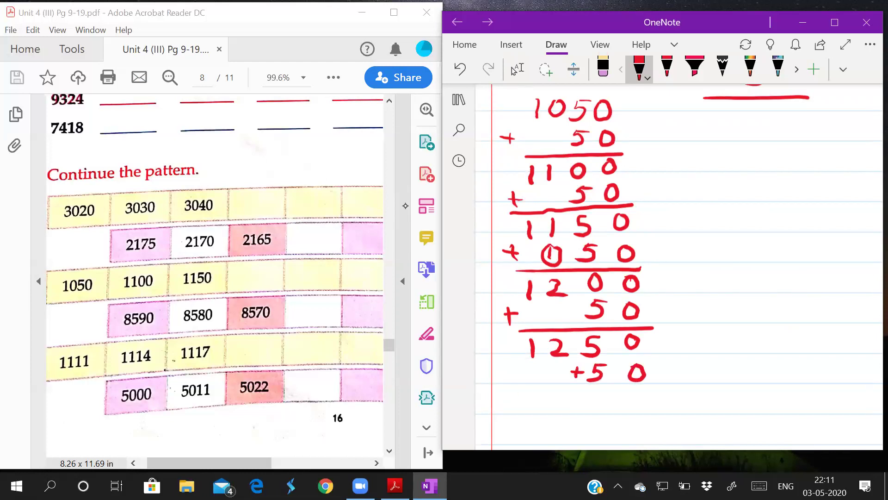
pyautogui.moveTo(519, 394)
pyautogui.mouseDown()
pyautogui.moveTo(648, 388)
pyautogui.moveTo(598, 413)
pyautogui.moveTo(535, 413)
pyautogui.moveTo(511, 439)
pyautogui.mouseUp()
pyautogui.moveTo(602, 423)
pyautogui.mouseDown()
pyautogui.moveTo(591, 437)
pyautogui.moveTo(609, 421)
pyautogui.moveTo(637, 420)
pyautogui.mouseUp()
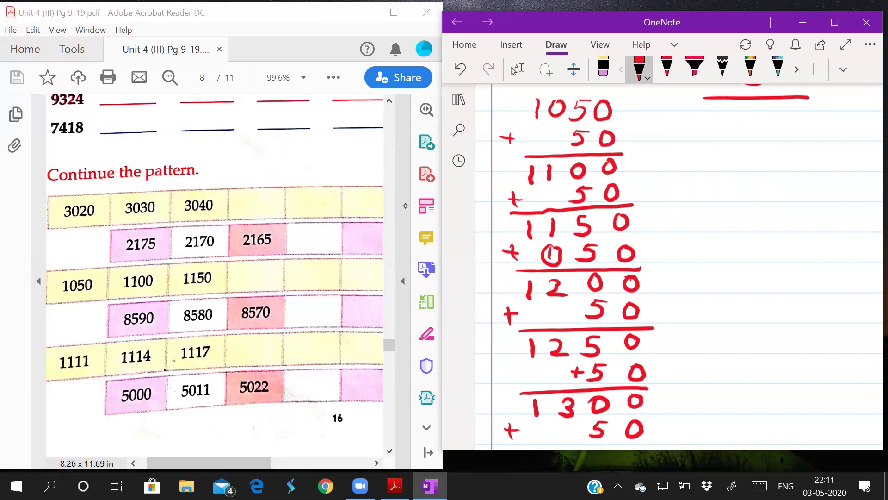
pyautogui.scroll(-4, 679, 266)
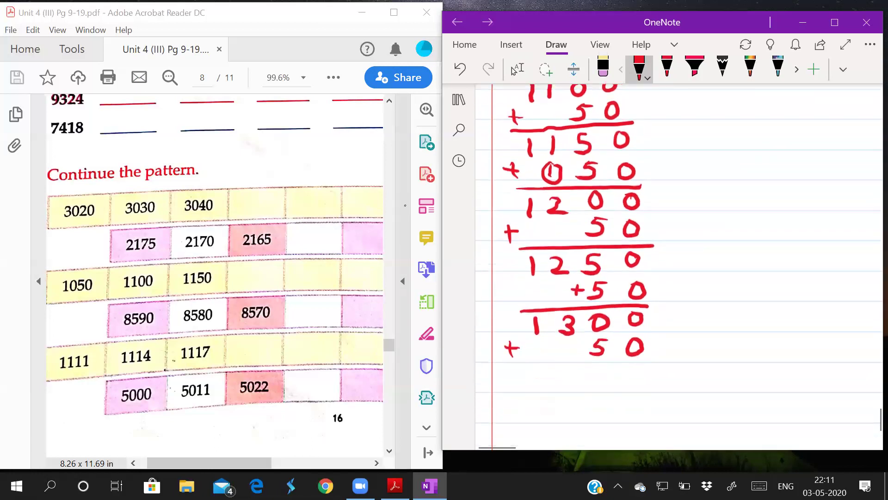
pyautogui.moveTo(518, 287)
pyautogui.mouseDown()
pyautogui.moveTo(655, 288)
pyautogui.moveTo(585, 319)
pyautogui.moveTo(571, 311)
pyautogui.moveTo(541, 319)
pyautogui.mouseUp()
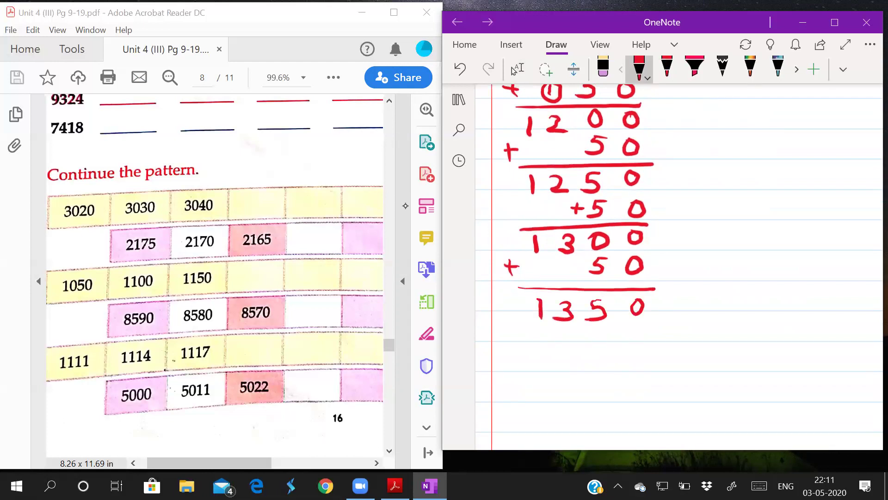